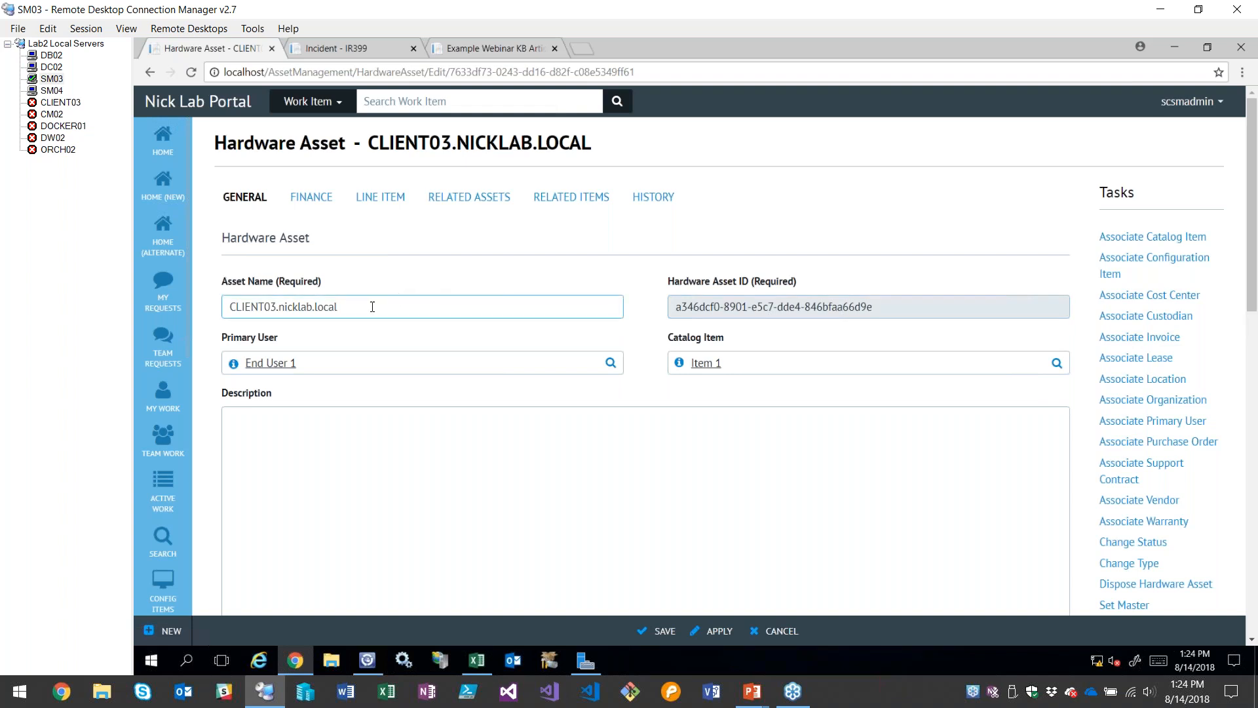
Examine the Asset Name of the CLIENT03 hardware asset
{"action": "left_click_drag", "start_coordinate": [398, 305], "coordinate": [228, 306]}
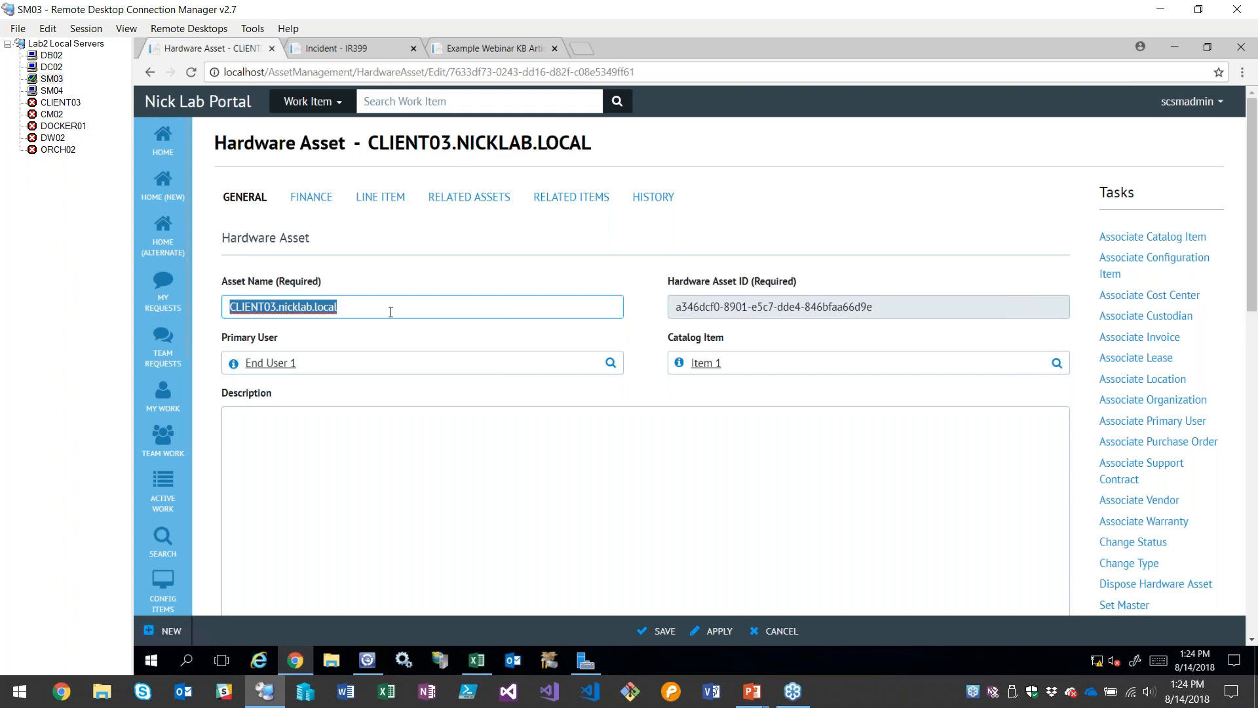
{"action": "left_click", "coordinate": [391, 312]}
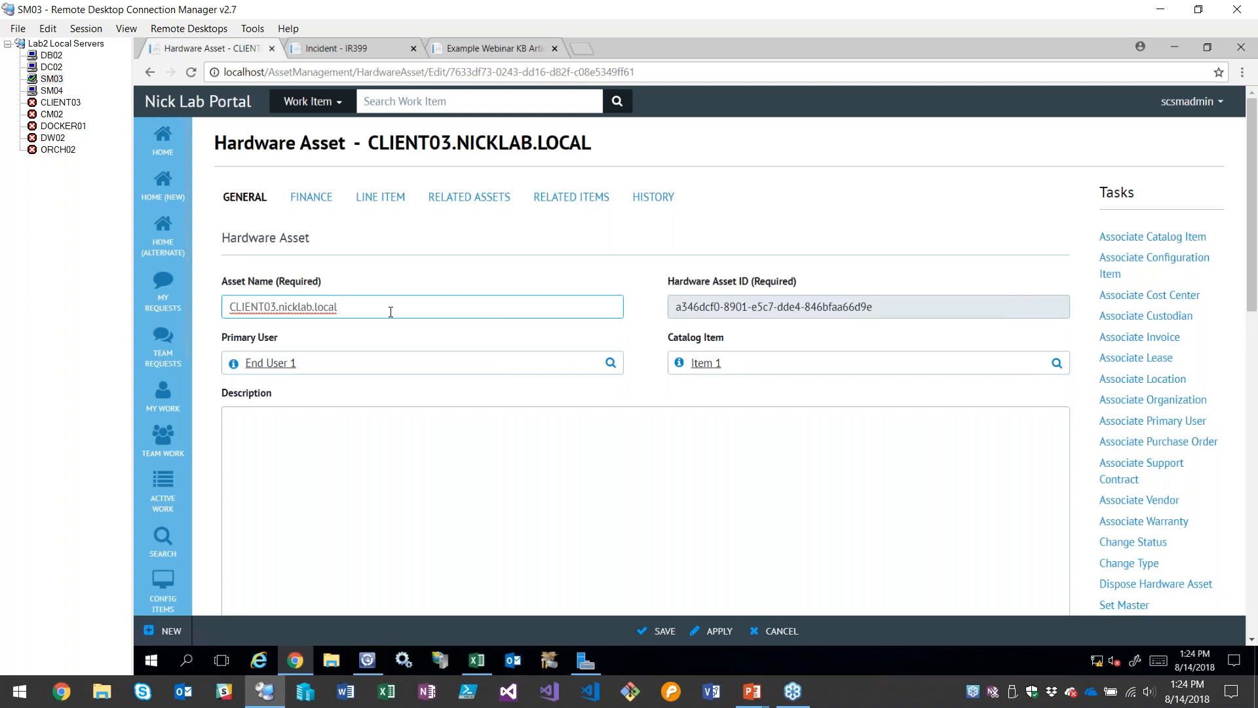
{"action": "left_click_drag", "start_coordinate": [359, 315], "coordinate": [226, 308]}
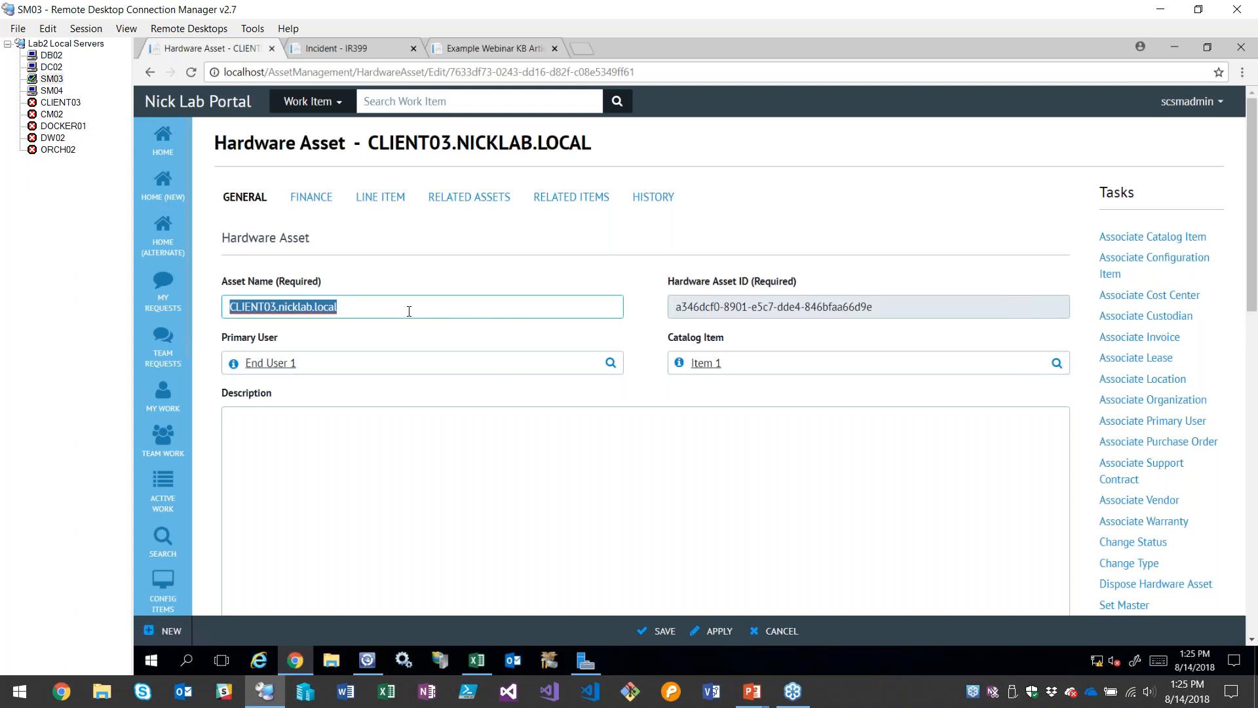
{"action": "left_click", "coordinate": [357, 304]}
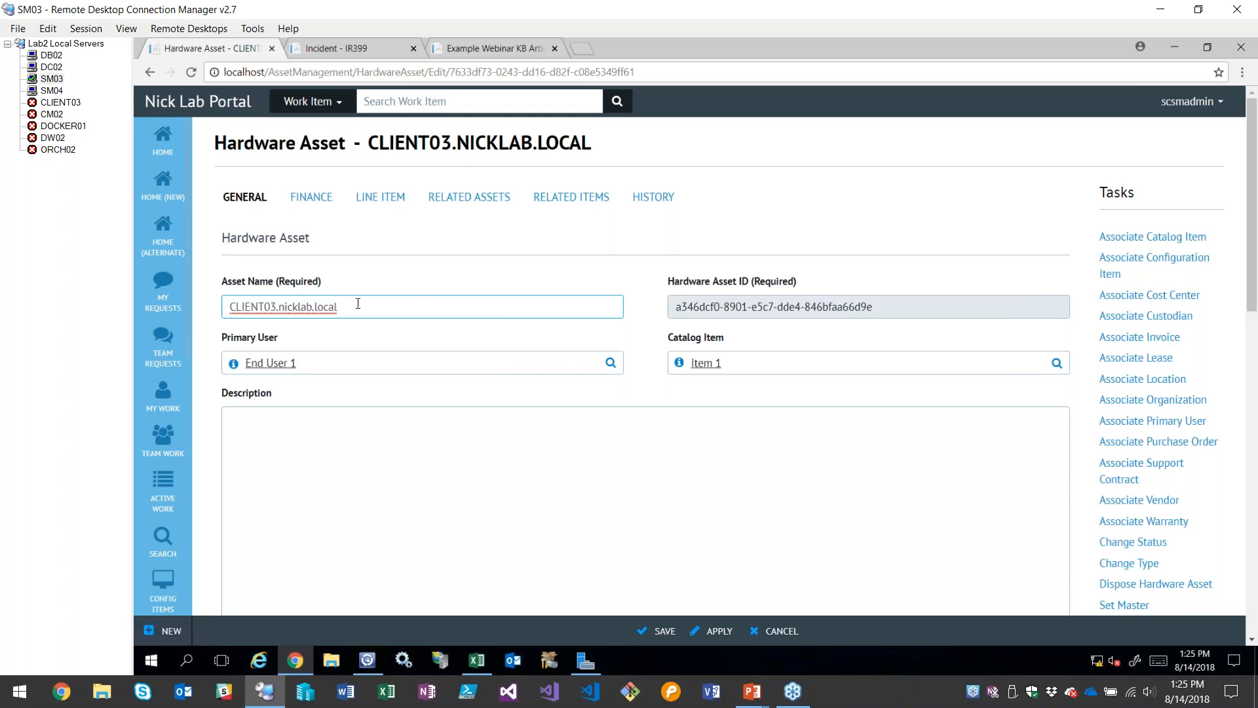
{"action": "key", "text": "ctrl+shift+Left"}
{"action": "key", "text": "ctrl+shift+Left"}
{"action": "key", "text": "ctrl+shift+Left"}
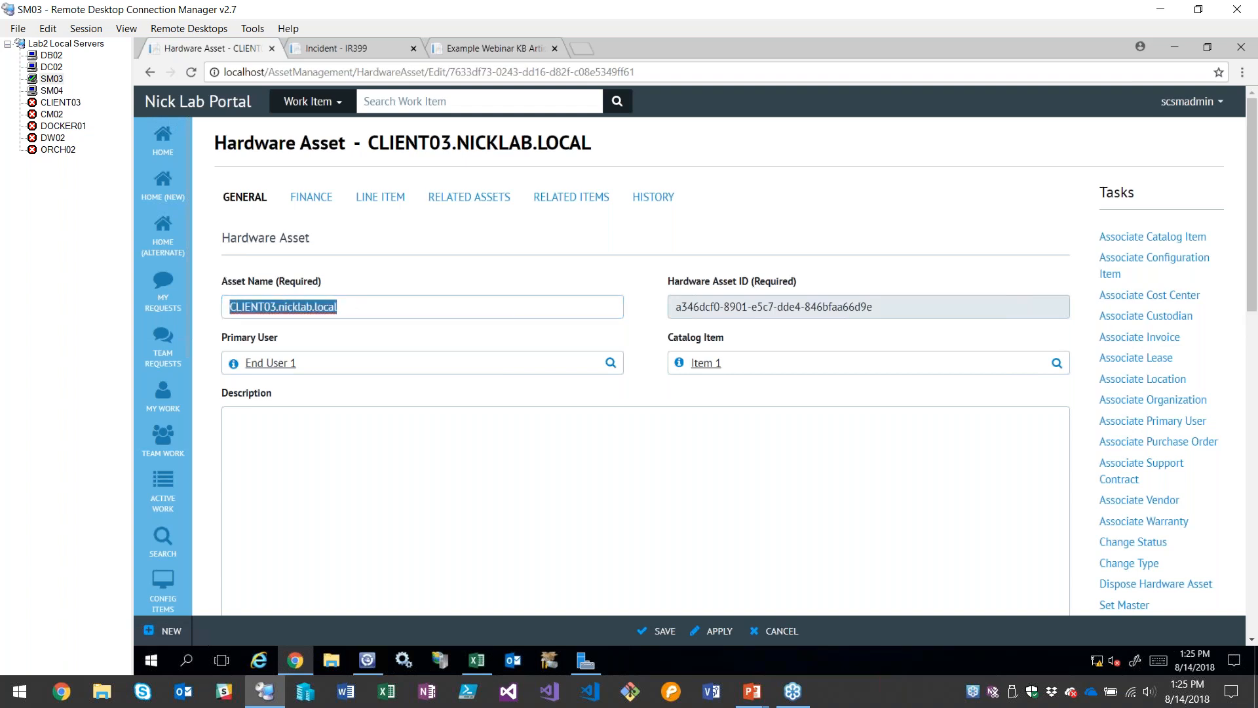
{"action": "left_click", "coordinate": [385, 315]}
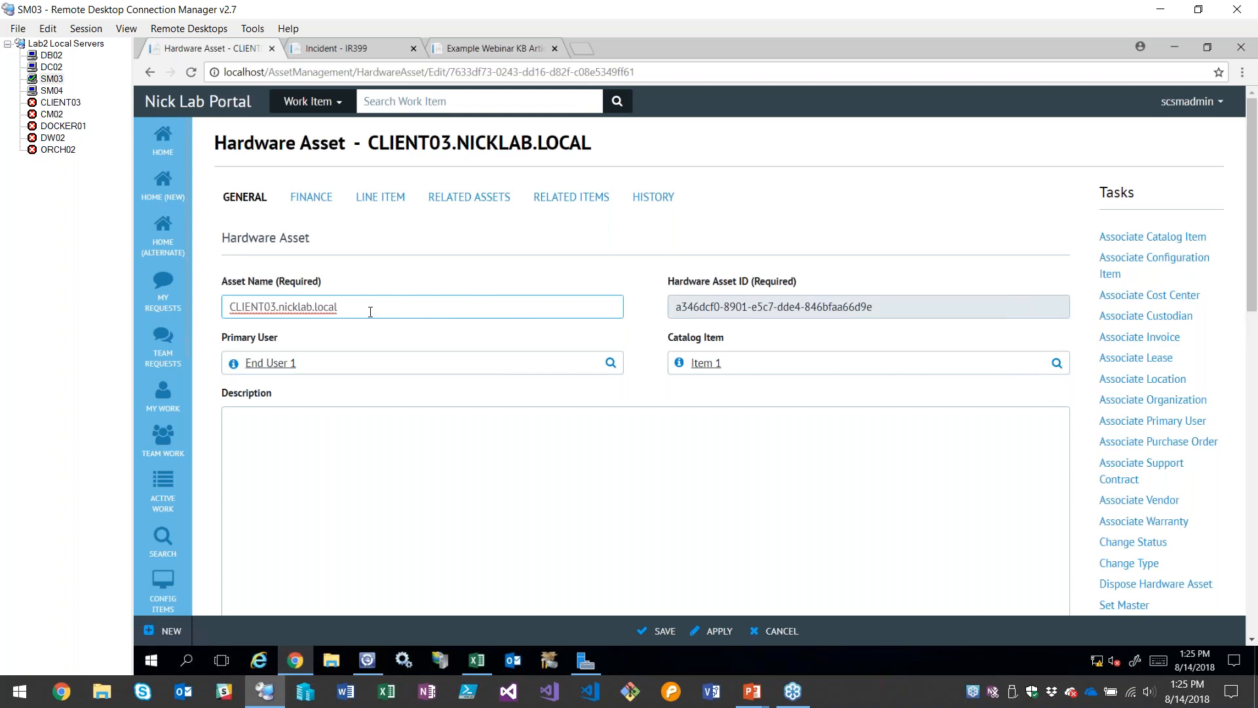
{"action": "key", "text": "ctrl+shift+Left"}
{"action": "key", "text": "ctrl+shift+Left"}
{"action": "key", "text": "ctrl+shift+Left"}
{"action": "left_click", "coordinate": [375, 305]}
{"action": "key", "text": "ctrl+shift+Left"}
{"action": "key", "text": "ctrl+shift+Left"}
{"action": "key", "text": "ctrl+shift+Left"}
{"action": "left_click", "coordinate": [376, 305]}
Review the hardware asset's Primary User, Catalog Item and Description fields
{"action": "triple_click", "coordinate": [349, 367]}
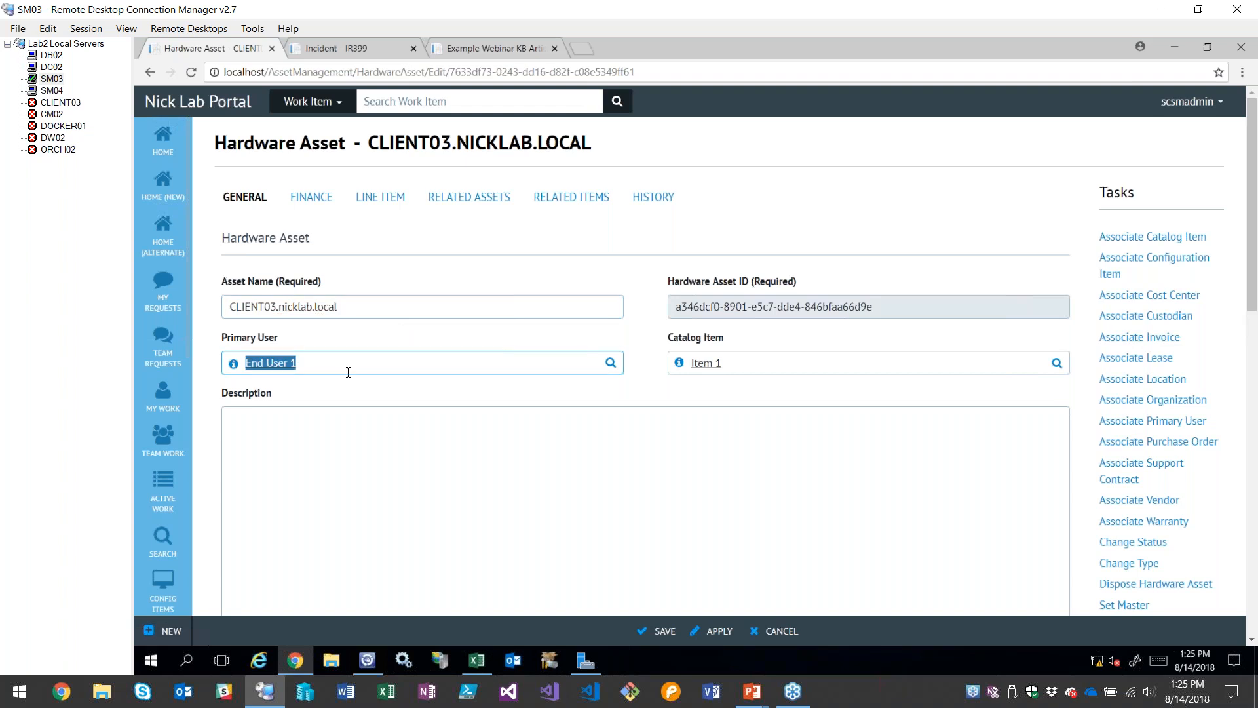
{"action": "left_click", "coordinate": [348, 364]}
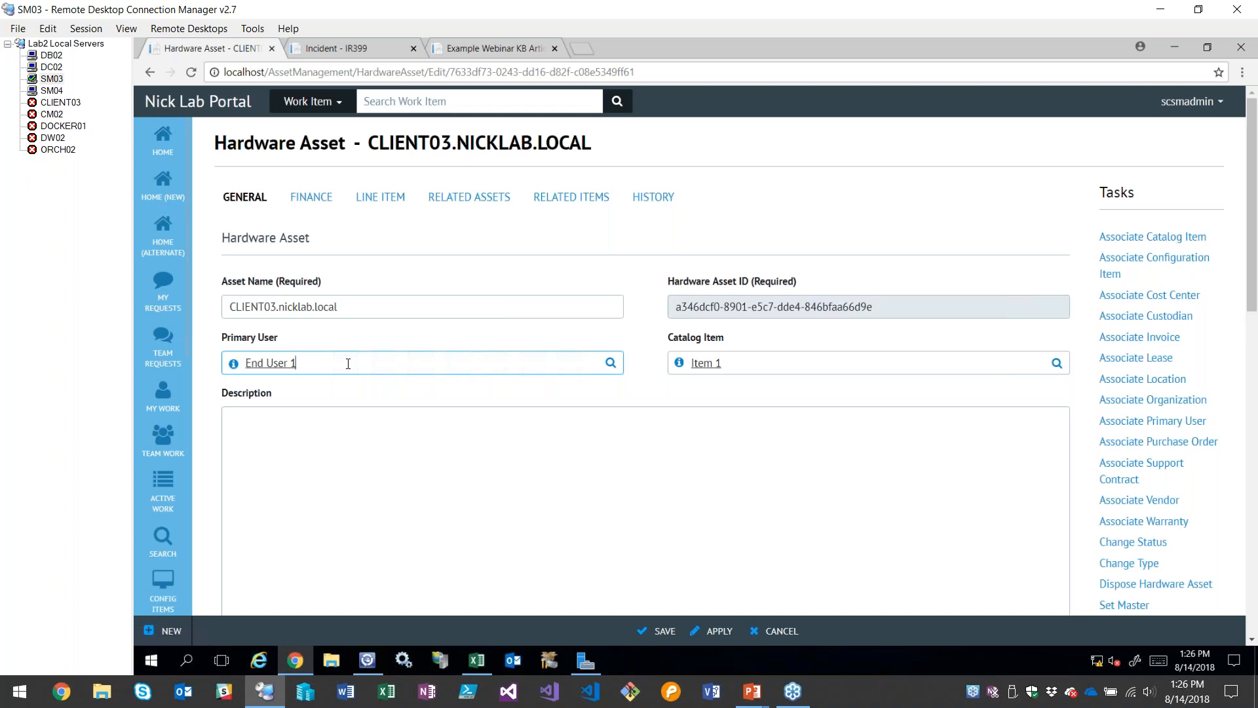
{"action": "double_click", "coordinate": [348, 364]}
{"action": "left_click_drag", "start_coordinate": [348, 364], "coordinate": [245, 363]}
{"action": "left_click", "coordinate": [347, 367]}
{"action": "left_click", "coordinate": [519, 428]}
{"action": "left_click_drag", "start_coordinate": [795, 363], "coordinate": [692, 363]}
{"action": "left_click", "coordinate": [589, 309]}
{"action": "left_click", "coordinate": [647, 336]}
{"action": "scroll", "coordinate": [639, 326], "scroll_direction": "down", "scroll_amount": 1}
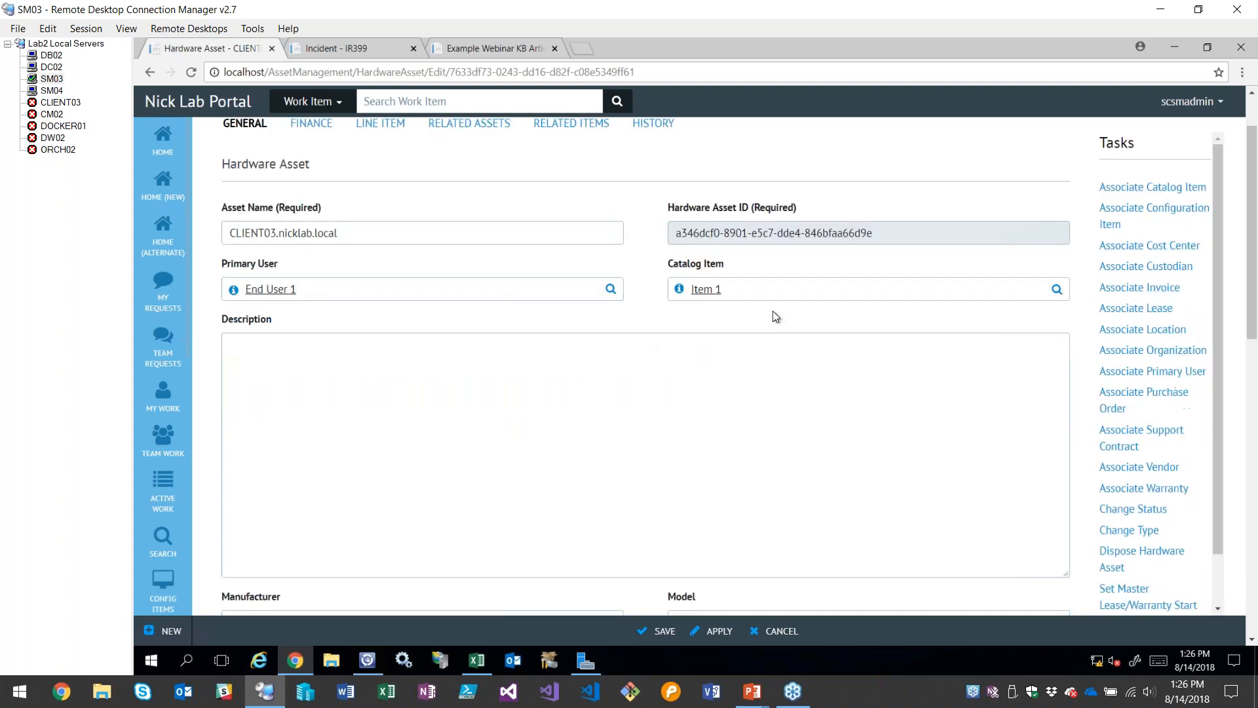
{"action": "left_click", "coordinate": [648, 405]}
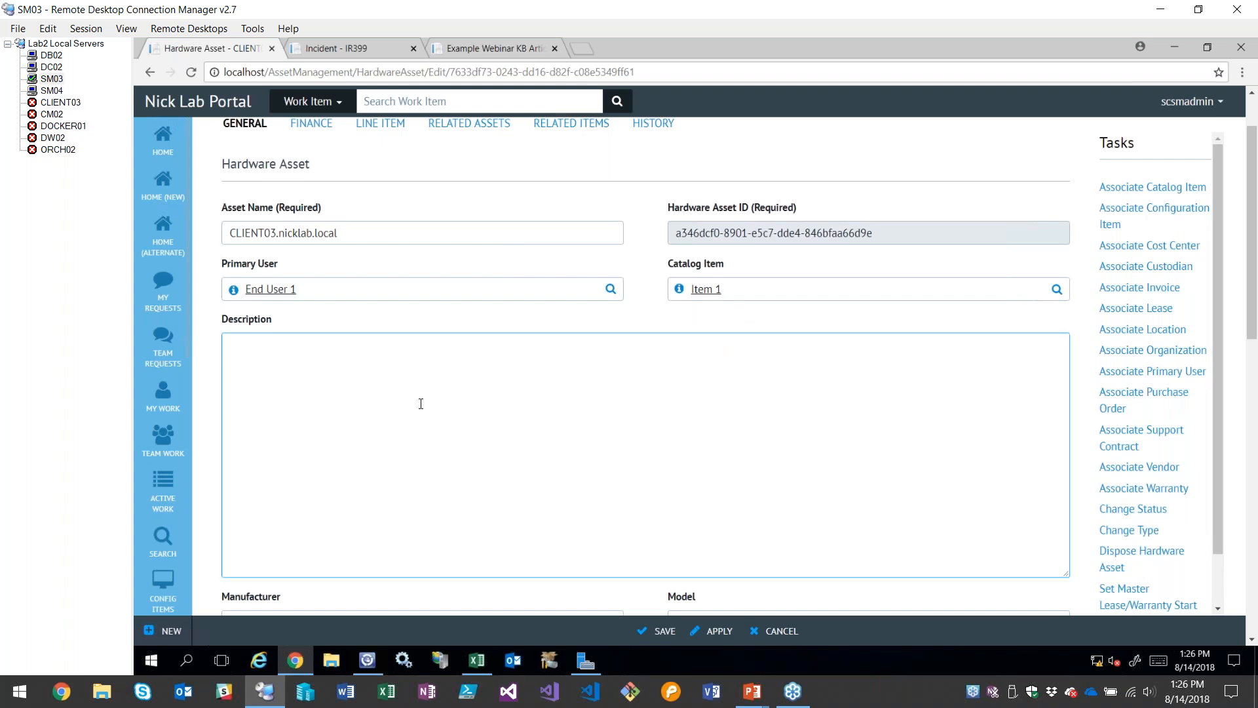
{"action": "left_click", "coordinate": [706, 289]}
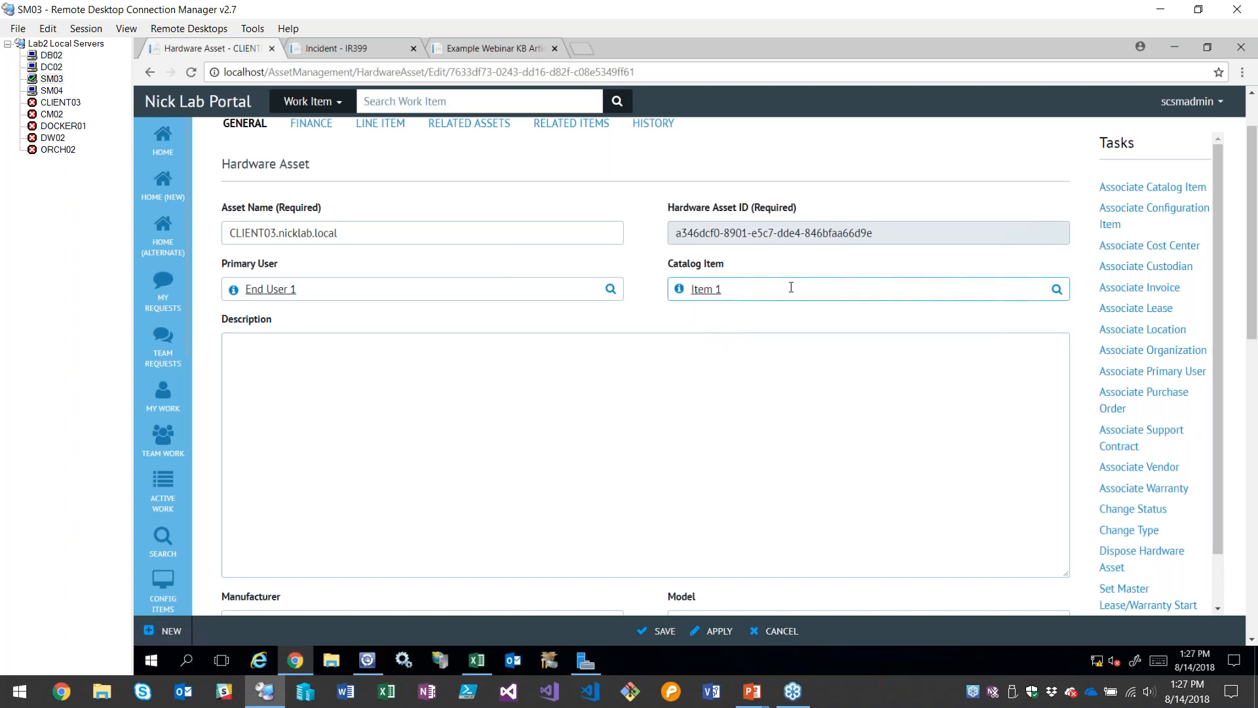
{"action": "left_click", "coordinate": [506, 380]}
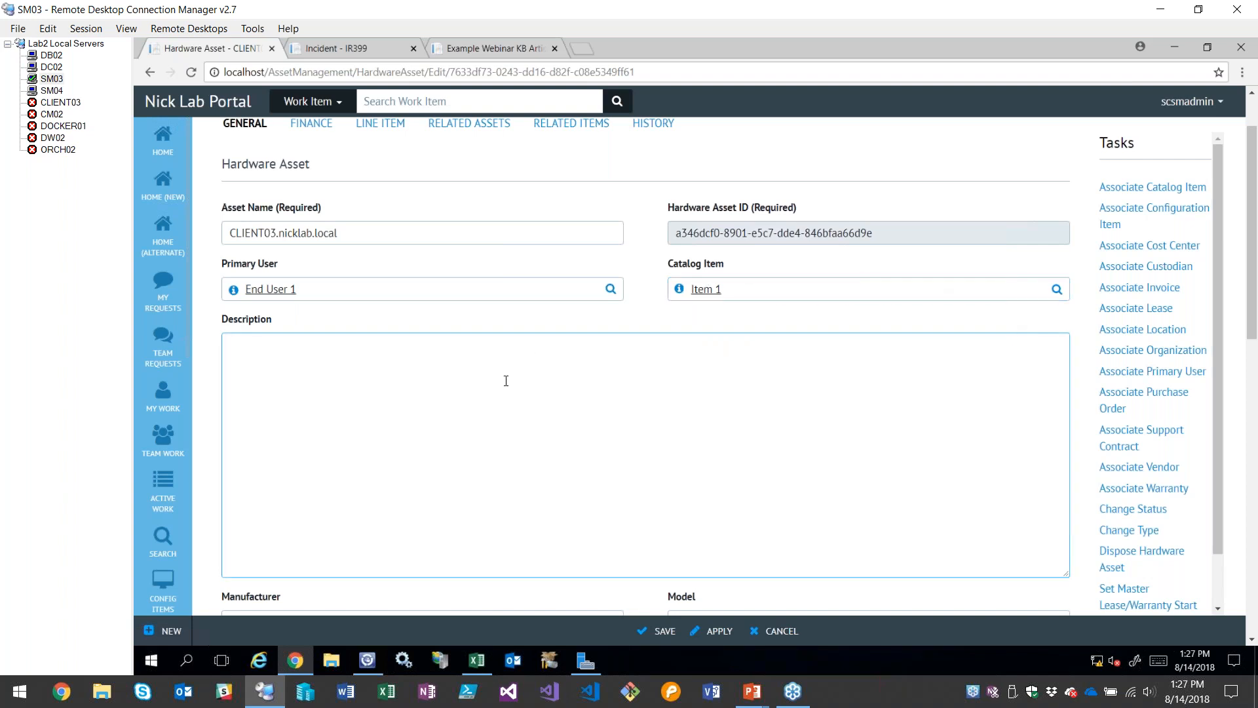
Review the hardware asset's Manufacturer, Model, Serial Number and Asset Tag fields
{"action": "scroll", "coordinate": [511, 377], "scroll_direction": "down", "scroll_amount": 3}
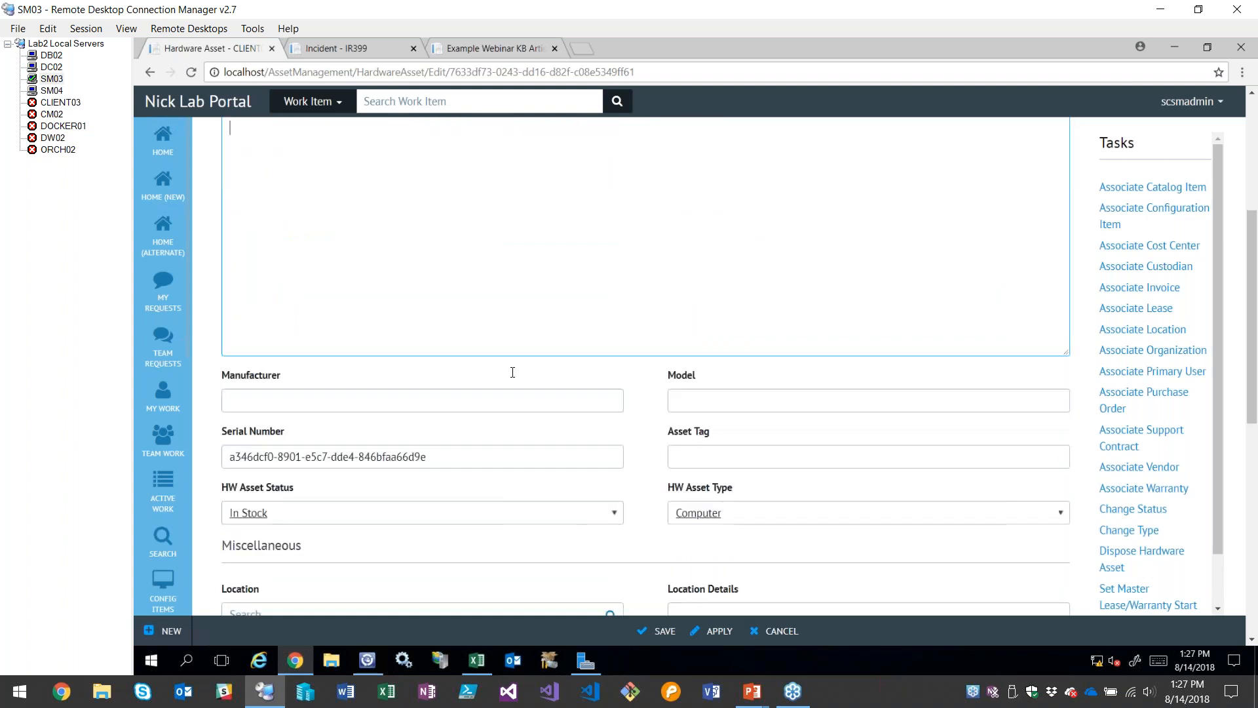
{"action": "scroll", "coordinate": [512, 372], "scroll_direction": "down", "scroll_amount": 1}
{"action": "left_click", "coordinate": [557, 328]}
{"action": "key", "text": "Tab"}
{"action": "left_click", "coordinate": [633, 323]}
{"action": "scroll", "coordinate": [639, 322], "scroll_direction": "down", "scroll_amount": 1}
{"action": "left_click", "coordinate": [567, 312]}
{"action": "left_click", "coordinate": [705, 311]}
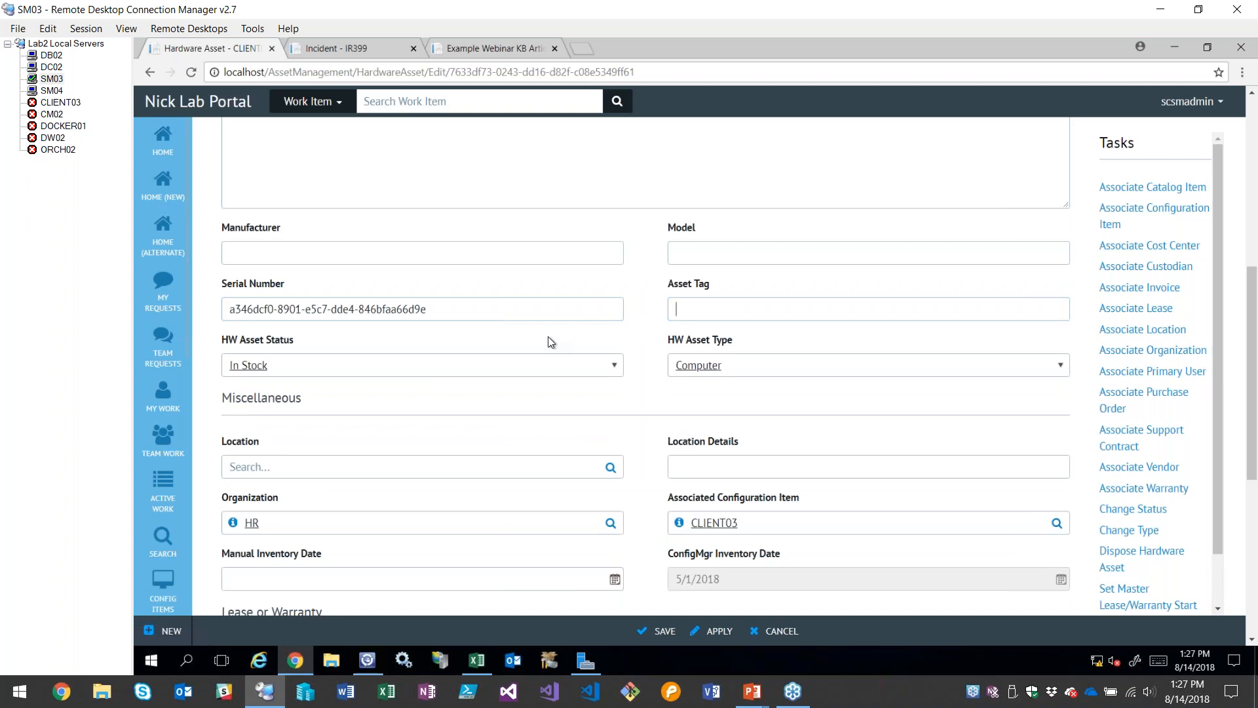
Set the hardware asset's HW Asset Status to Deployed
{"action": "scroll", "coordinate": [629, 340], "scroll_direction": "down", "scroll_amount": 1}
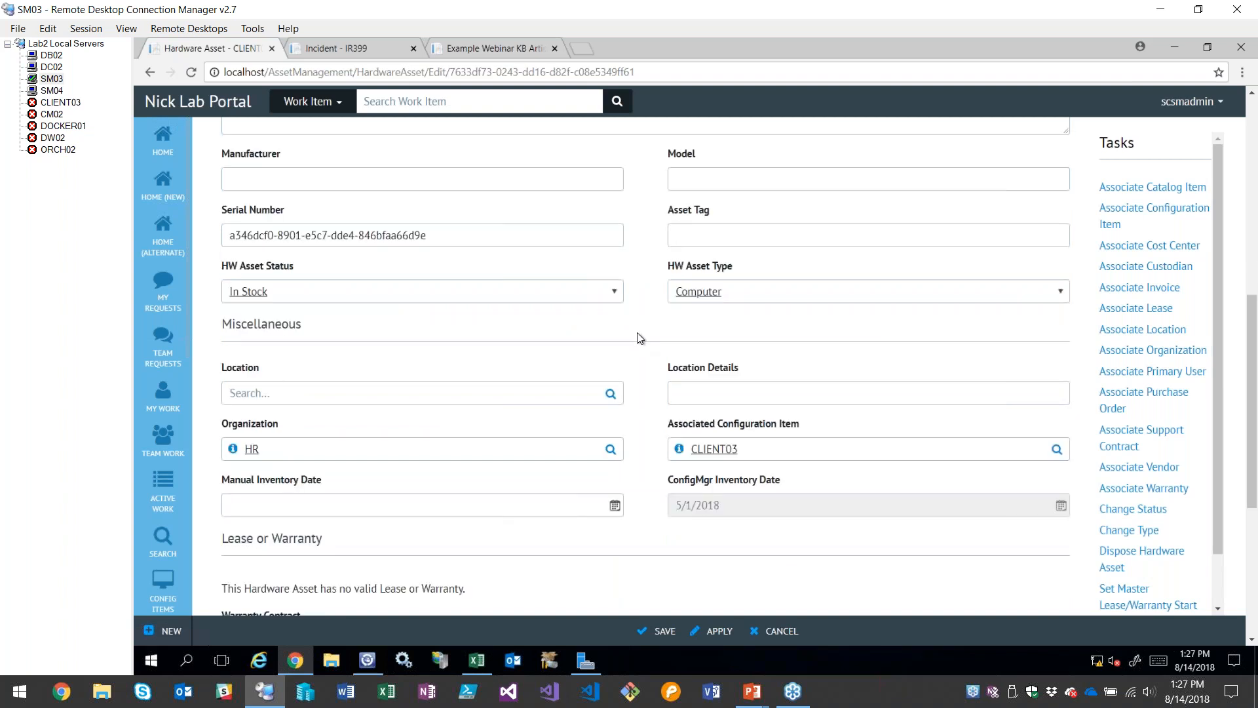
{"action": "left_click", "coordinate": [612, 298]}
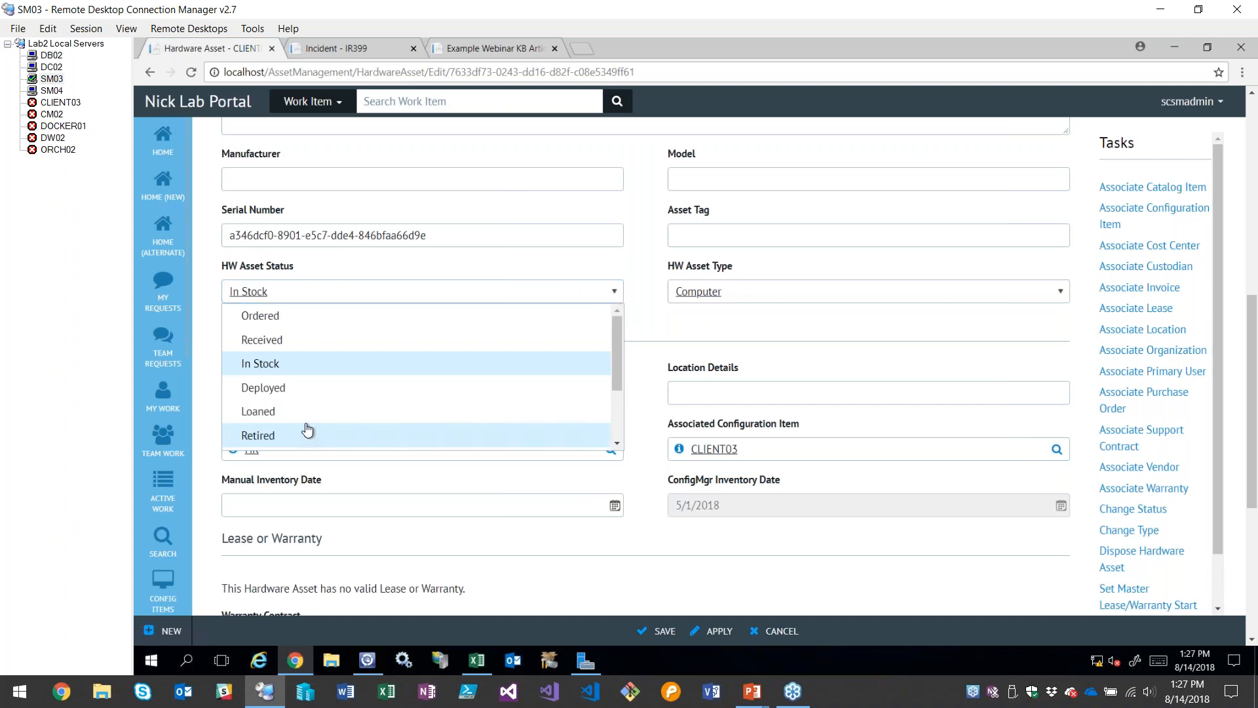
{"action": "left_click", "coordinate": [308, 387]}
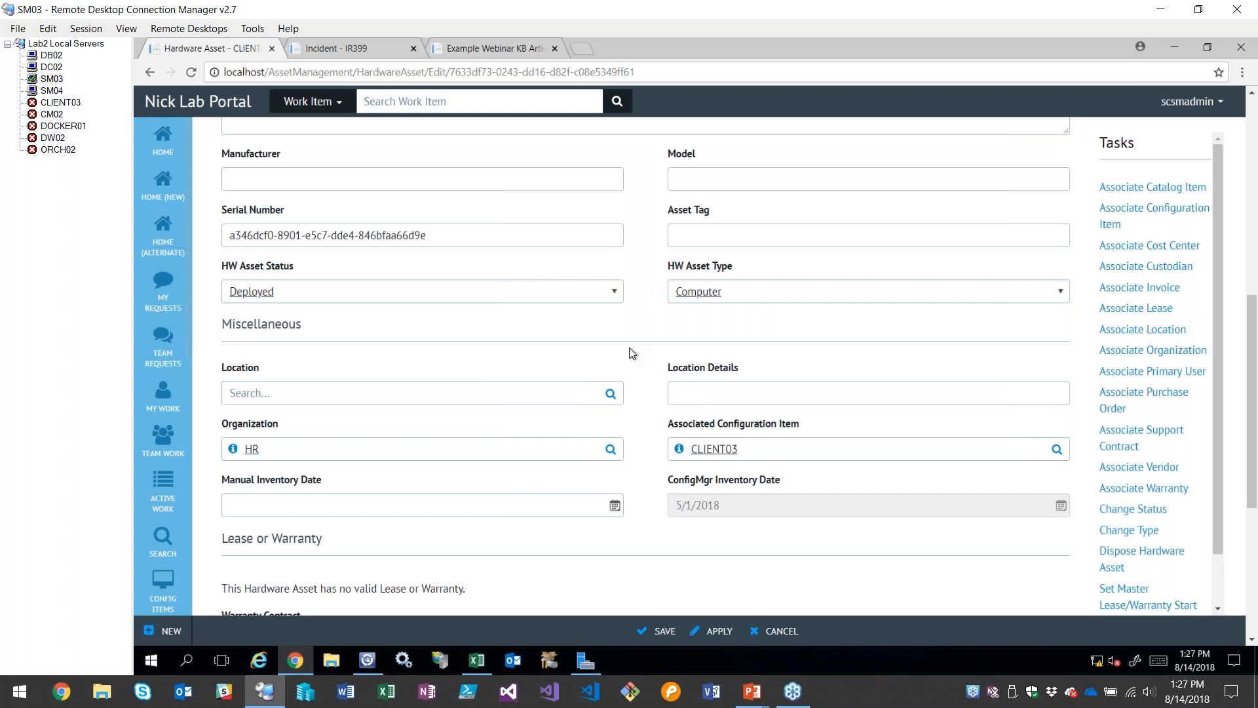
Set the hardware asset's Location to NA-US East-MD-Baltimore-201
{"action": "scroll", "coordinate": [640, 336], "scroll_direction": "down", "scroll_amount": 2}
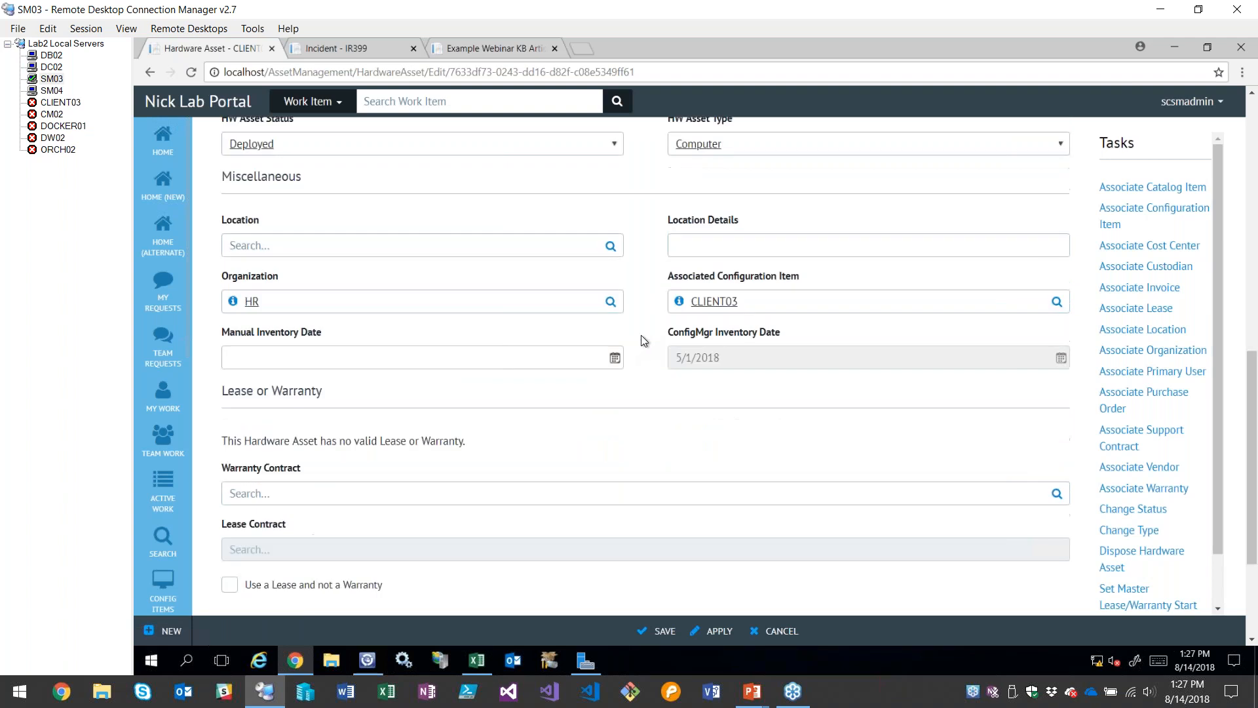
{"action": "left_click", "coordinate": [610, 246]}
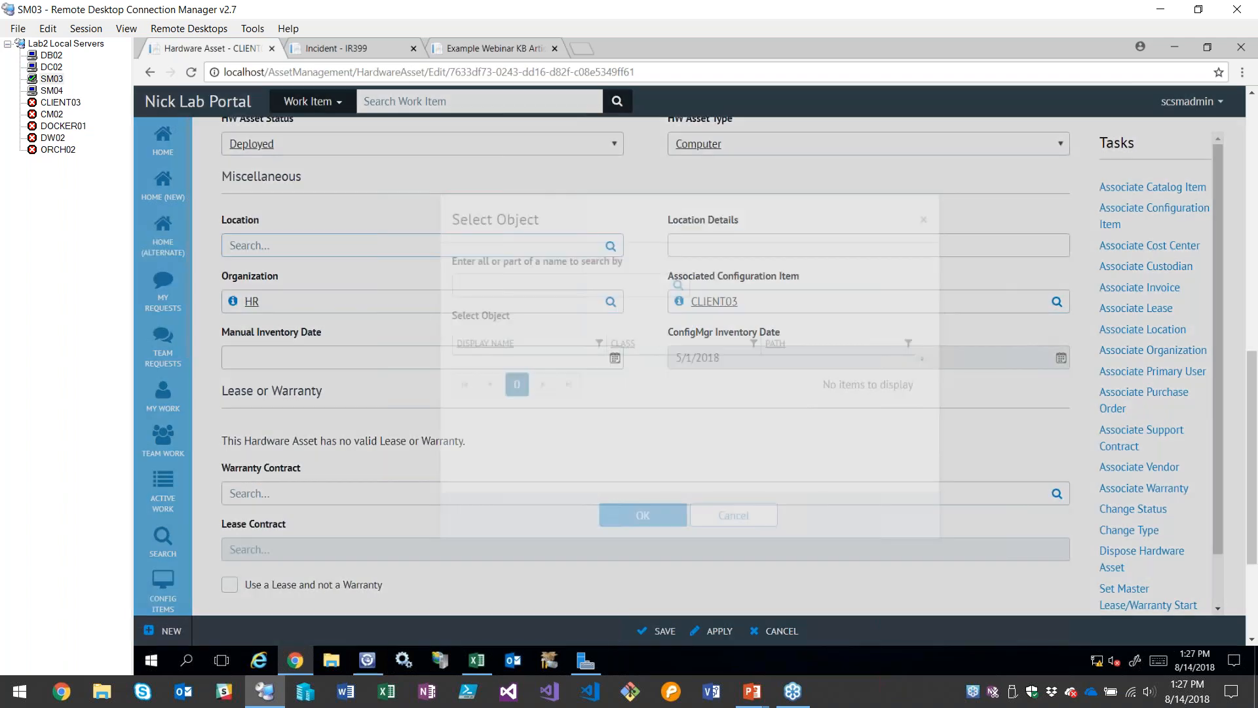
{"action": "left_click", "coordinate": [534, 372]}
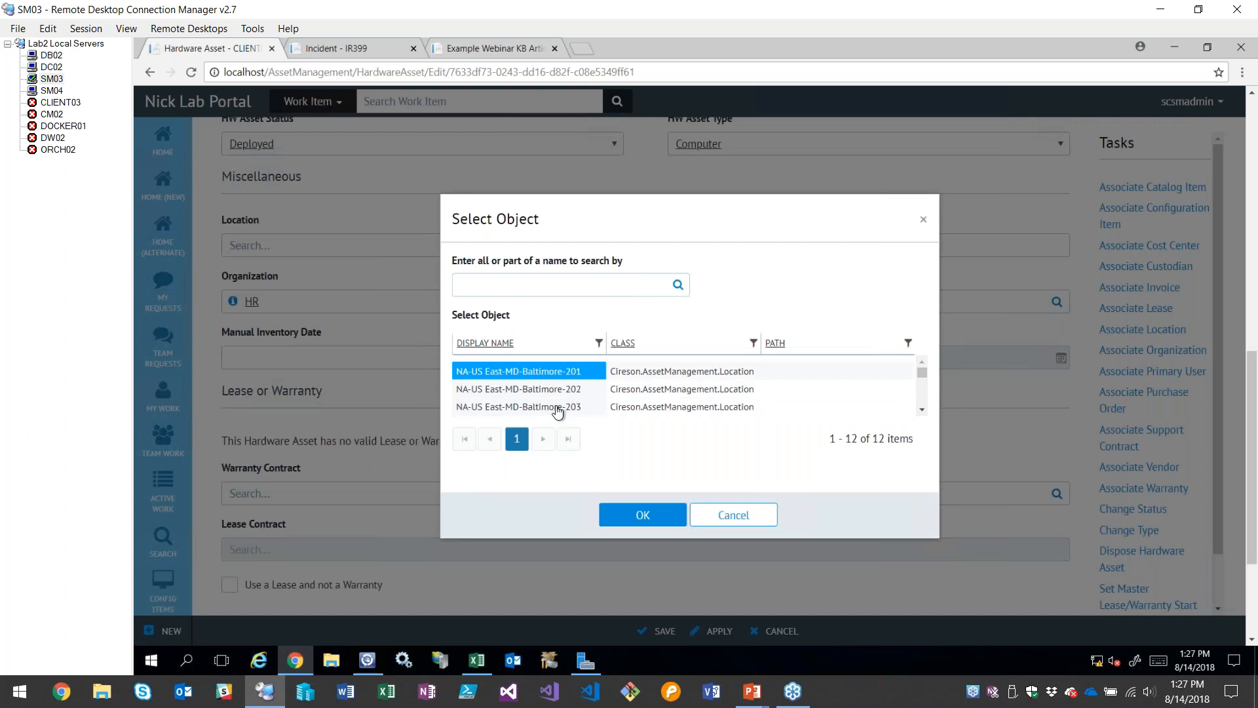
{"action": "left_click", "coordinate": [638, 525]}
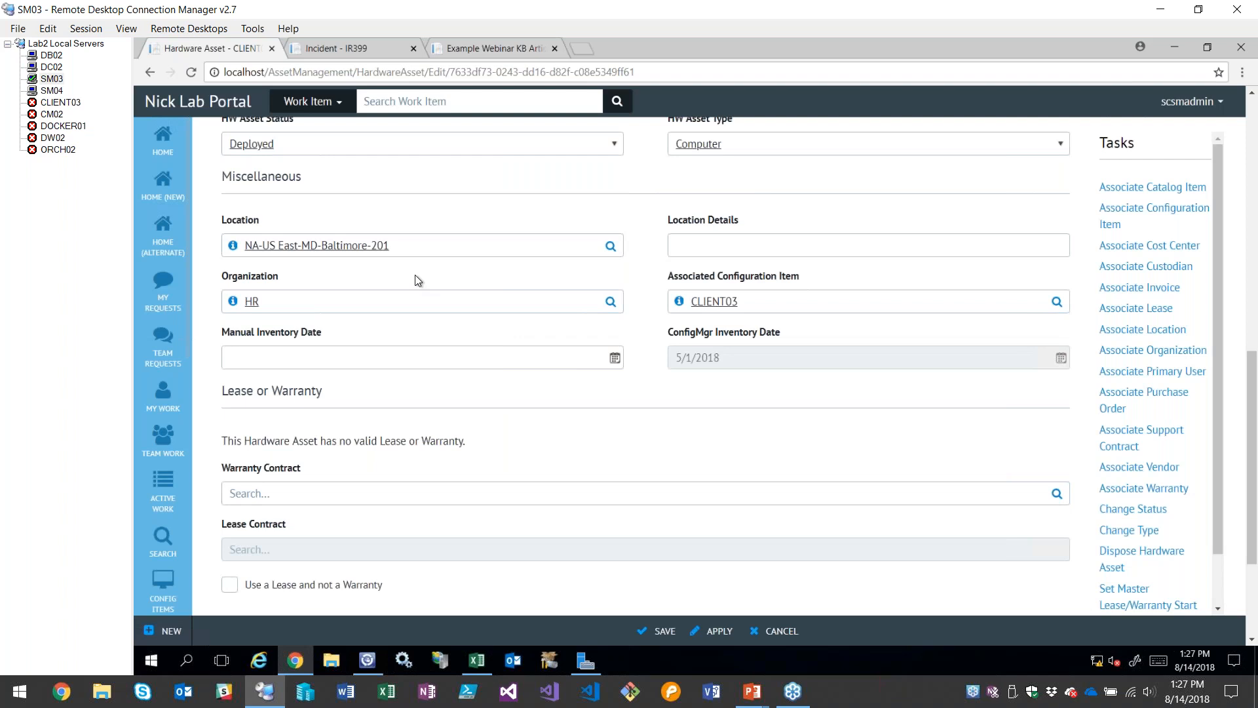
{"action": "left_click_drag", "start_coordinate": [415, 249], "coordinate": [241, 236]}
{"action": "left_click", "coordinate": [406, 207]}
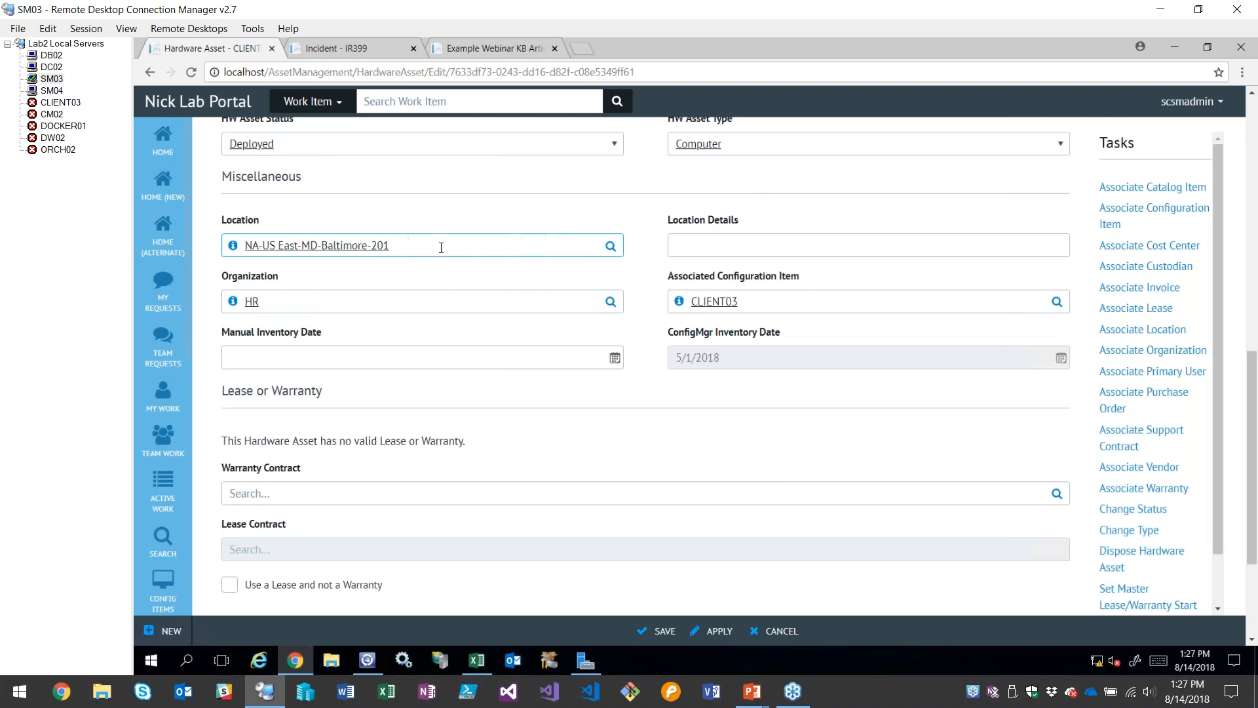
Review the asset's Location Details, Organization, Manual Inventory Date and Associated Configuration Item fields
{"action": "scroll", "coordinate": [441, 256], "scroll_direction": "up", "scroll_amount": 8}
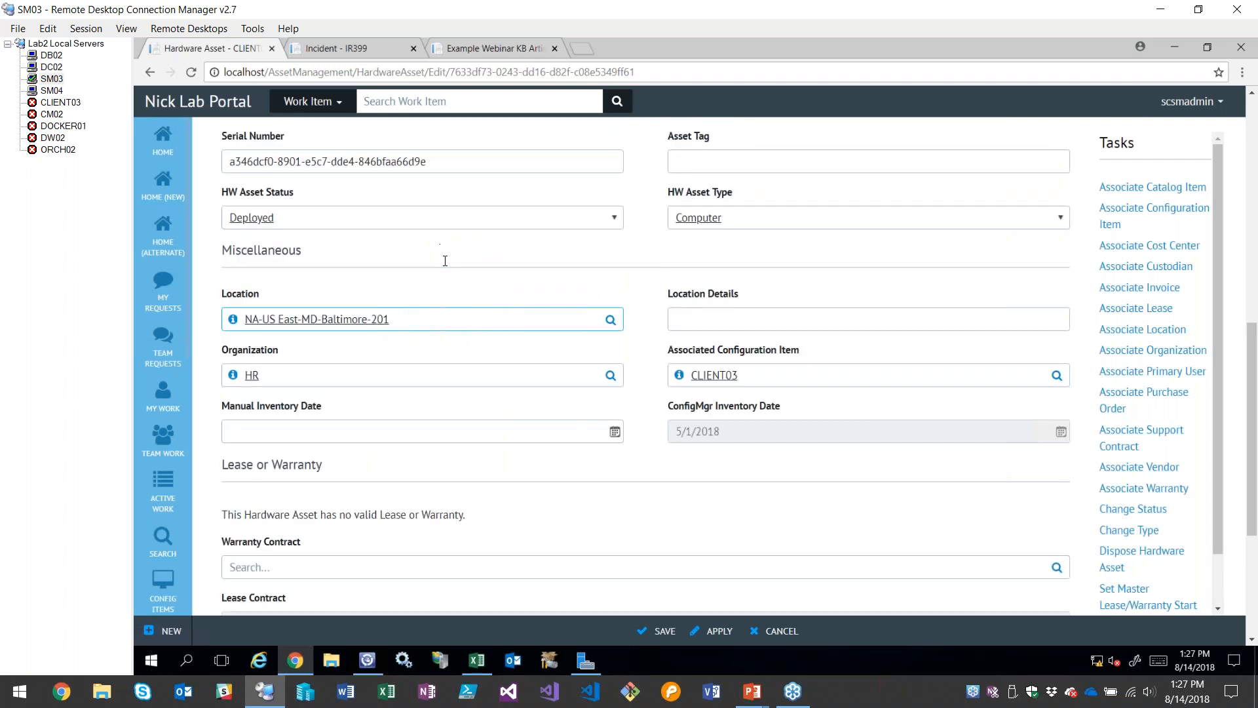
{"action": "scroll", "coordinate": [455, 367], "scroll_direction": "down", "scroll_amount": 6}
{"action": "scroll", "coordinate": [564, 388], "scroll_direction": "down", "scroll_amount": 1}
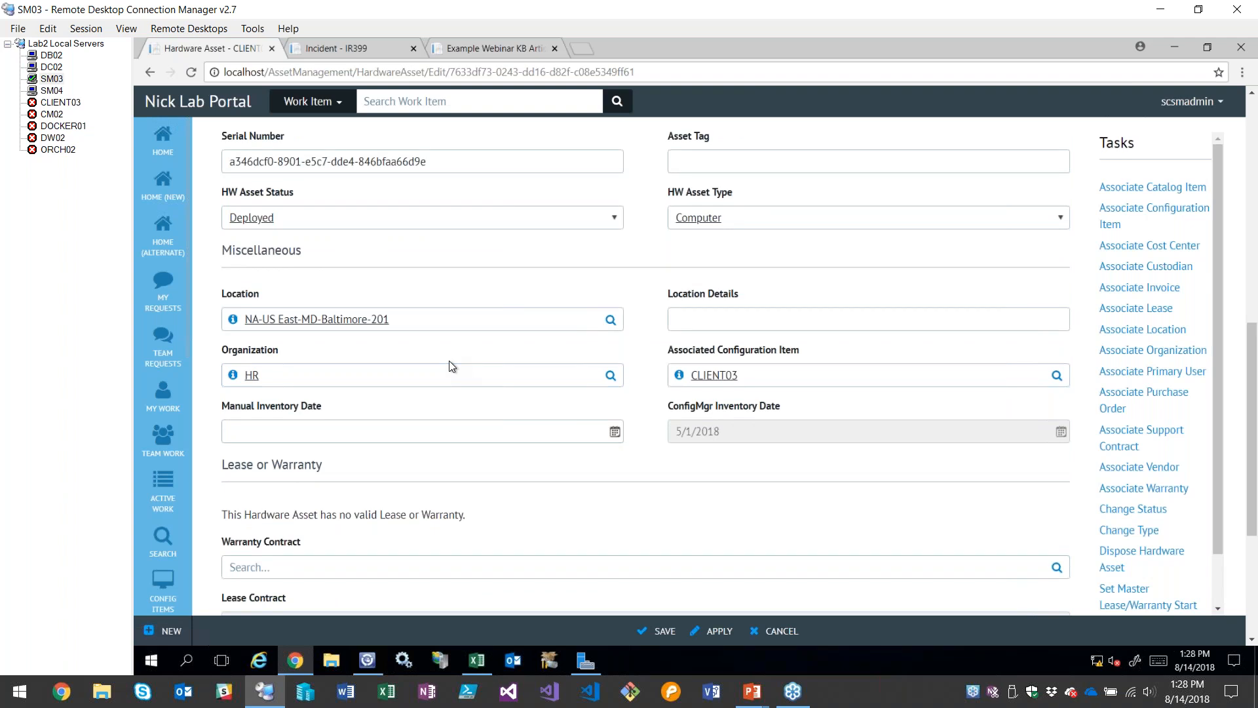
{"action": "left_click", "coordinate": [724, 316]}
{"action": "left_click", "coordinate": [427, 382]}
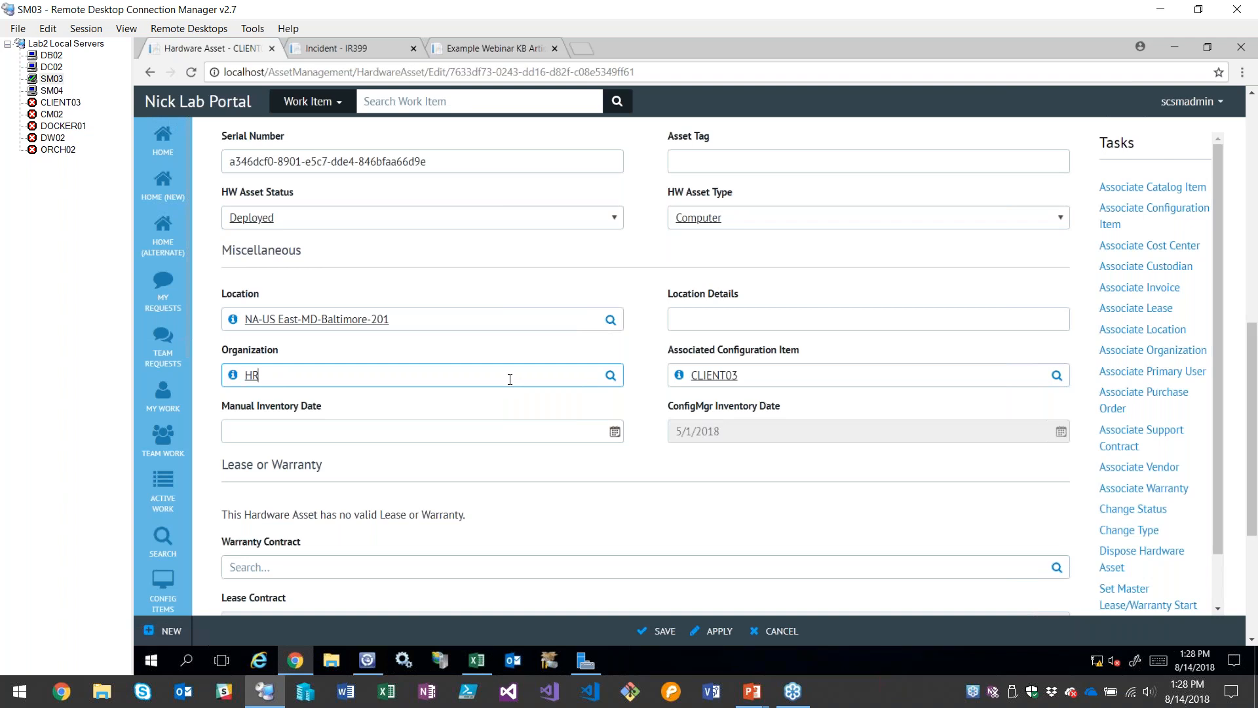
{"action": "left_click", "coordinate": [282, 412]}
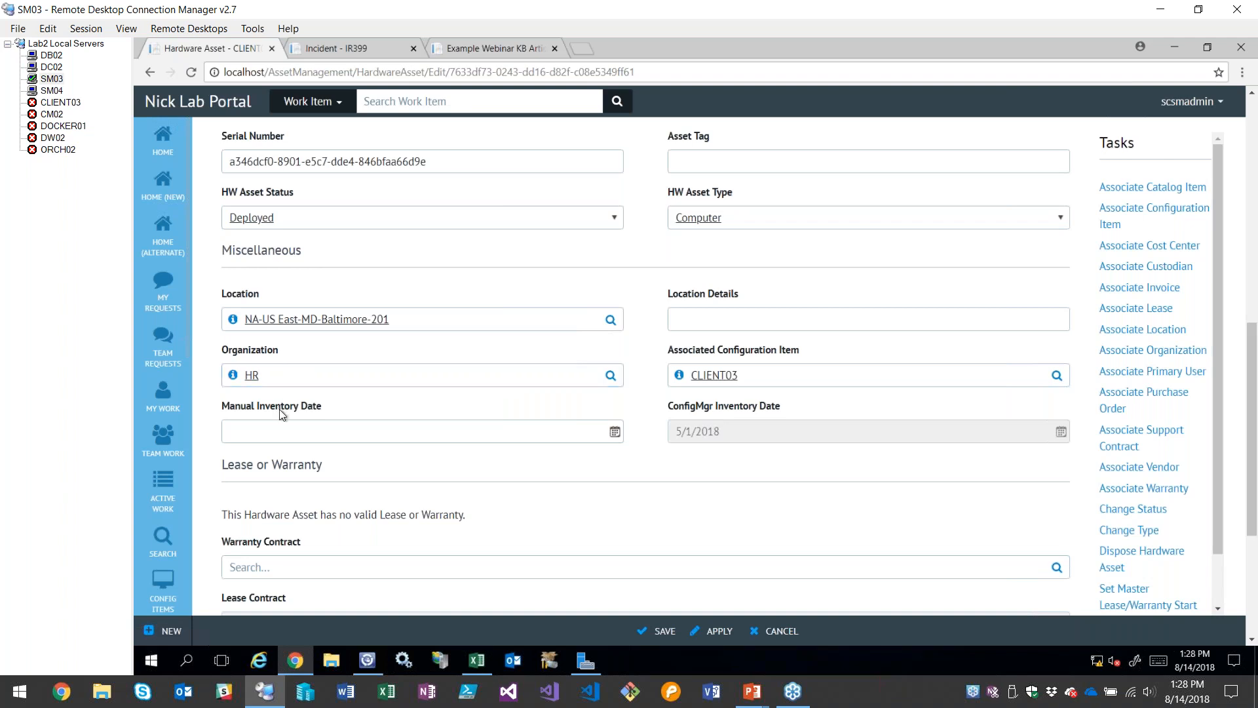
{"action": "left_click", "coordinate": [389, 375]}
{"action": "left_click", "coordinate": [431, 426]}
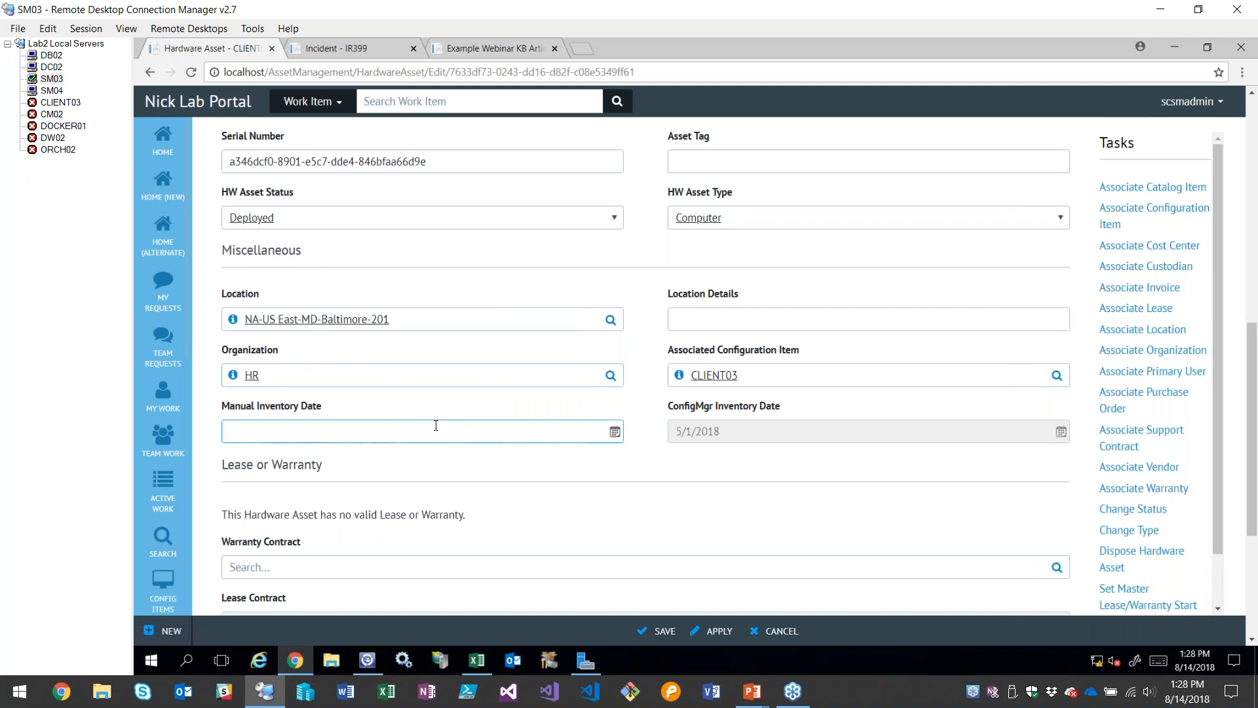
{"action": "left_click_drag", "start_coordinate": [798, 380], "coordinate": [682, 371]}
{"action": "left_click", "coordinate": [632, 347]}
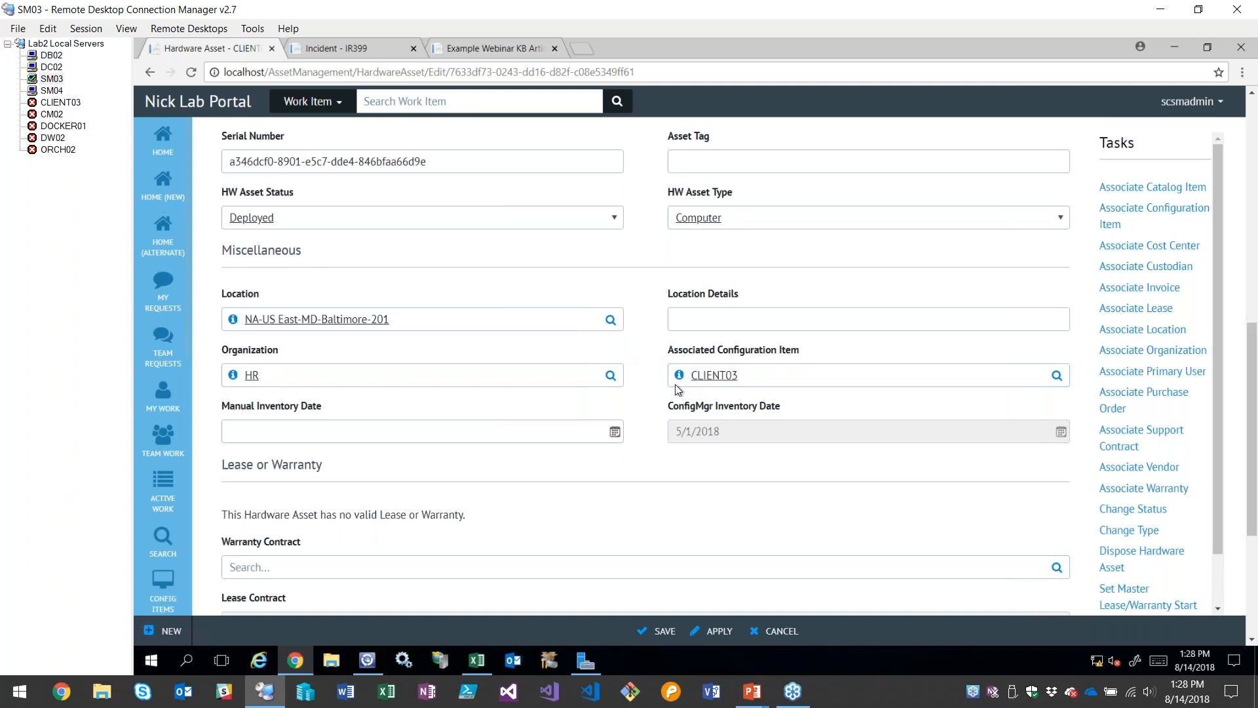
{"action": "left_click_drag", "start_coordinate": [738, 376], "coordinate": [681, 360]}
{"action": "left_click", "coordinate": [649, 362]}
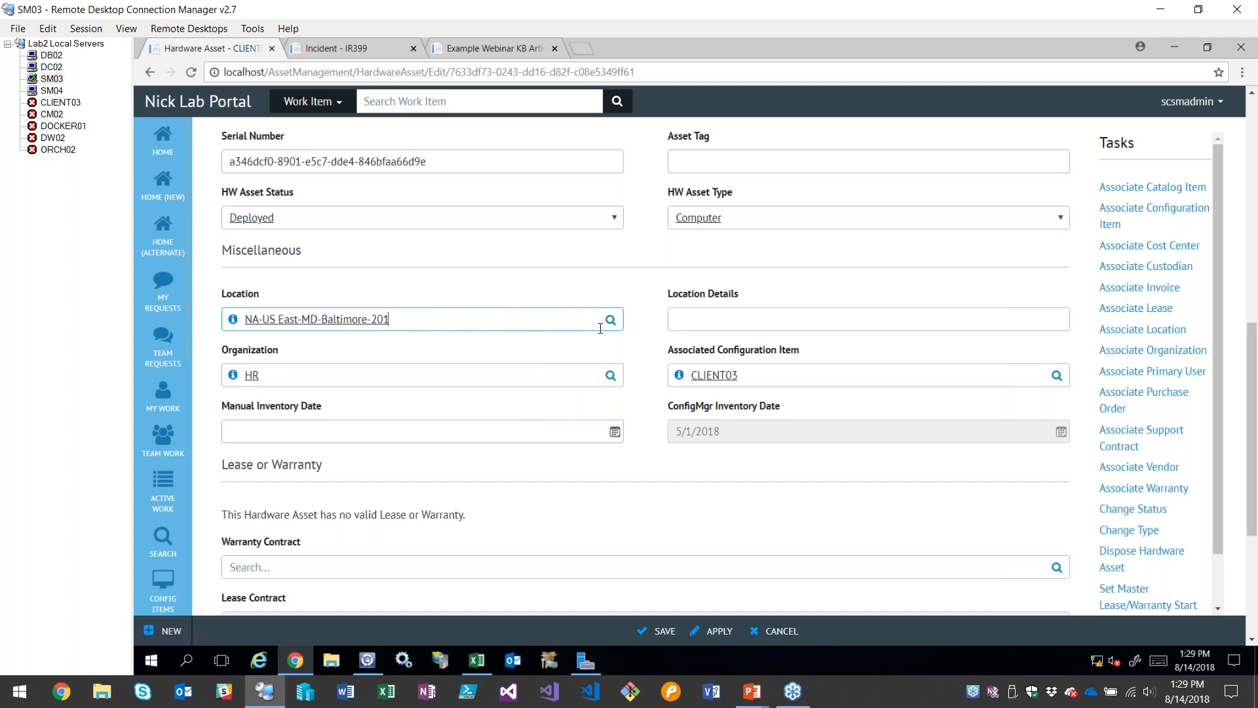
Inspect the detail properties of the assigned location, including its display name, address and tax rate, and close them
{"action": "left_click", "coordinate": [610, 321]}
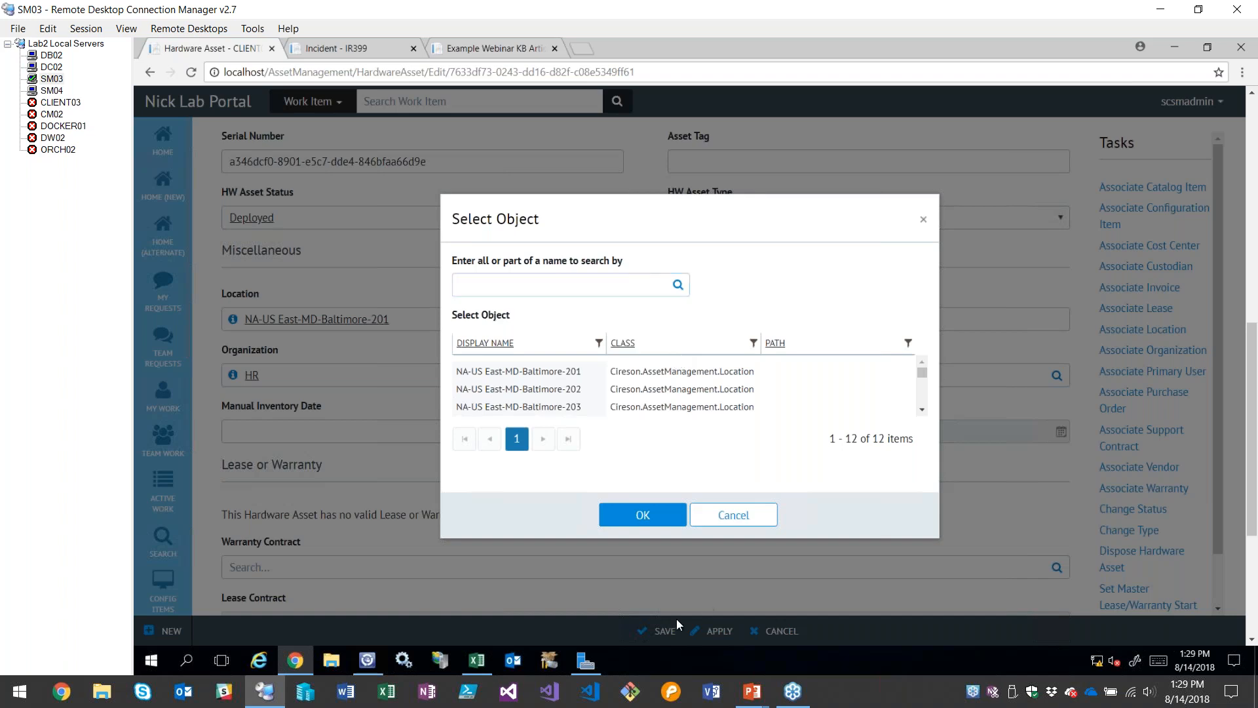
{"action": "left_click", "coordinate": [724, 515]}
{"action": "left_click", "coordinate": [233, 319]}
{"action": "triple_click", "coordinate": [666, 295]}
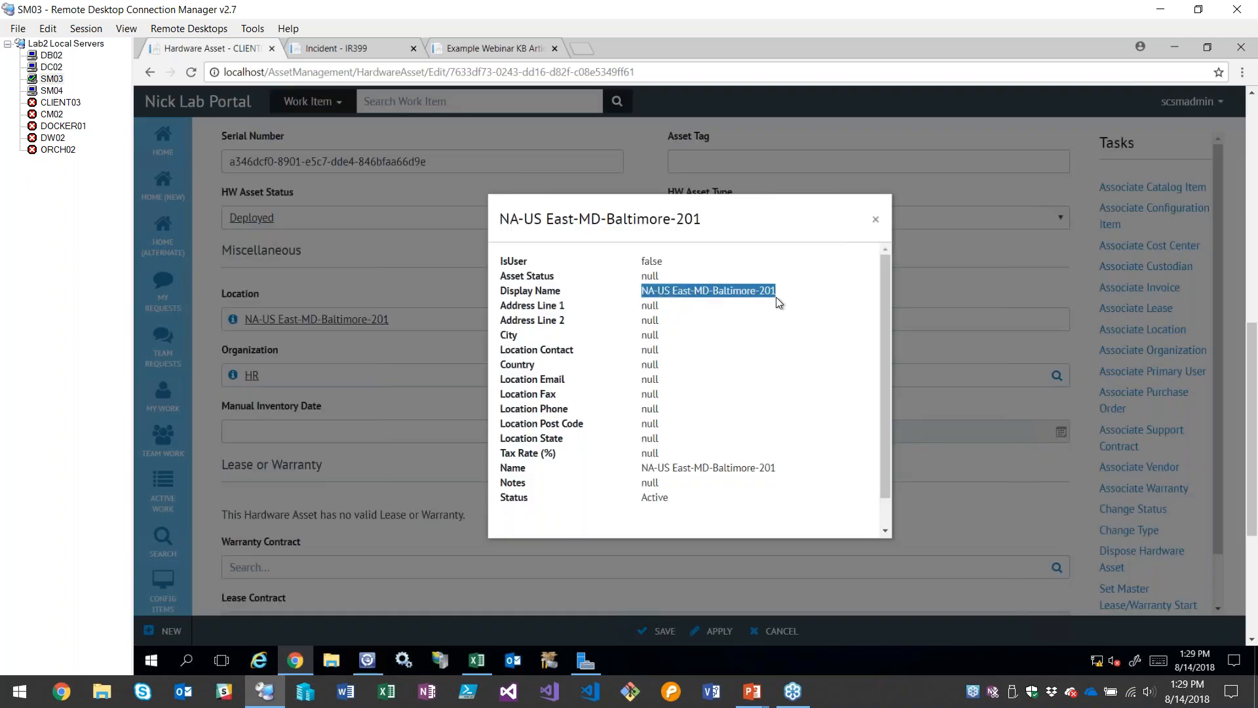
{"action": "left_click", "coordinate": [746, 331]}
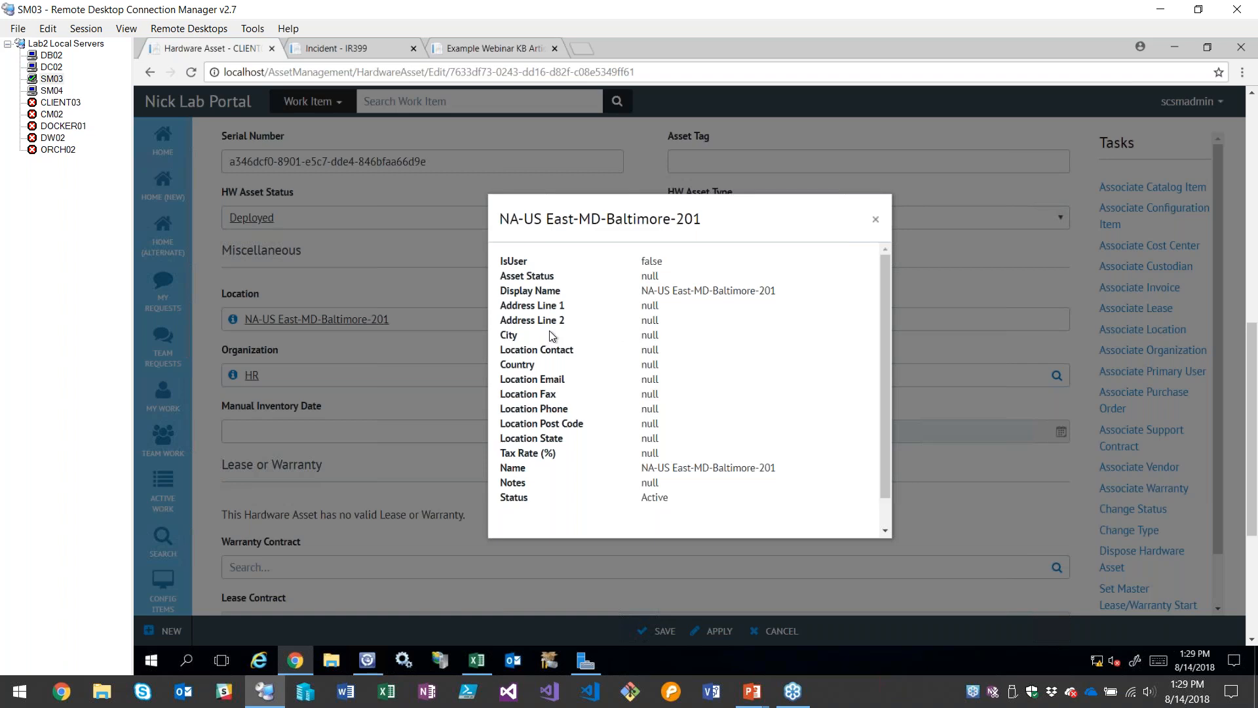
{"action": "scroll", "coordinate": [554, 372], "scroll_direction": "down", "scroll_amount": 1}
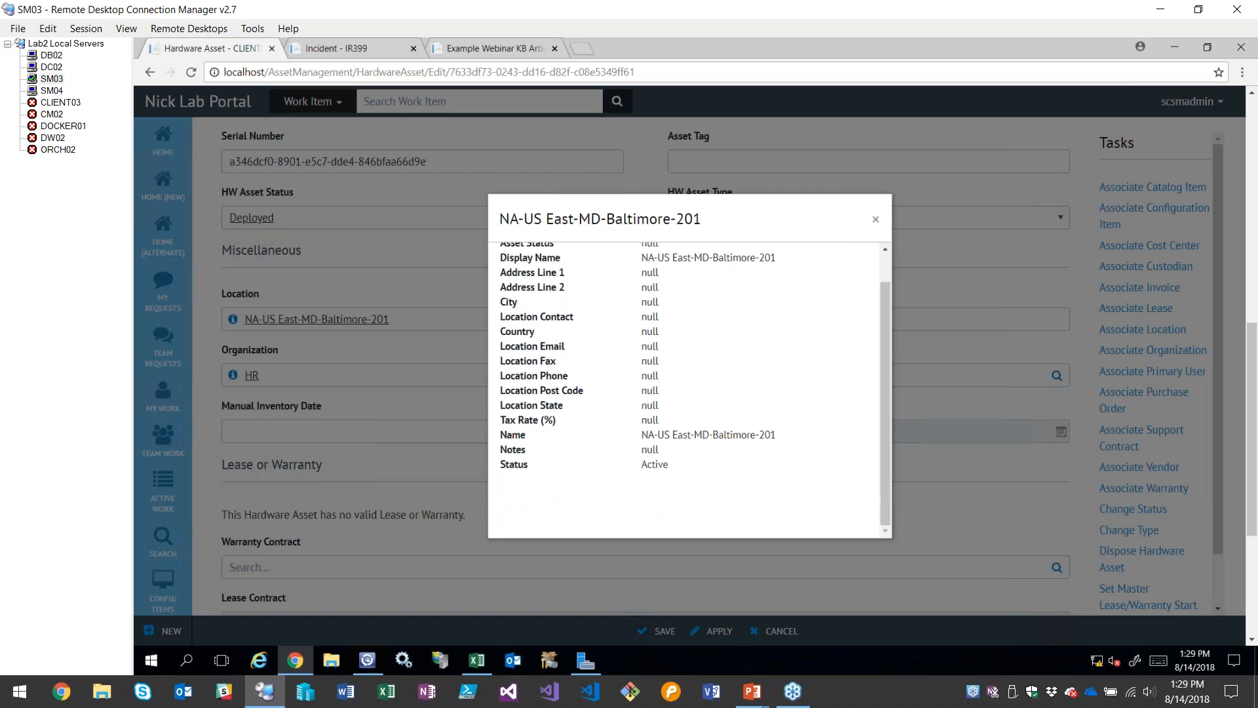
{"action": "double_click", "coordinate": [649, 420]}
{"action": "scroll", "coordinate": [664, 437], "scroll_direction": "up", "scroll_amount": 1}
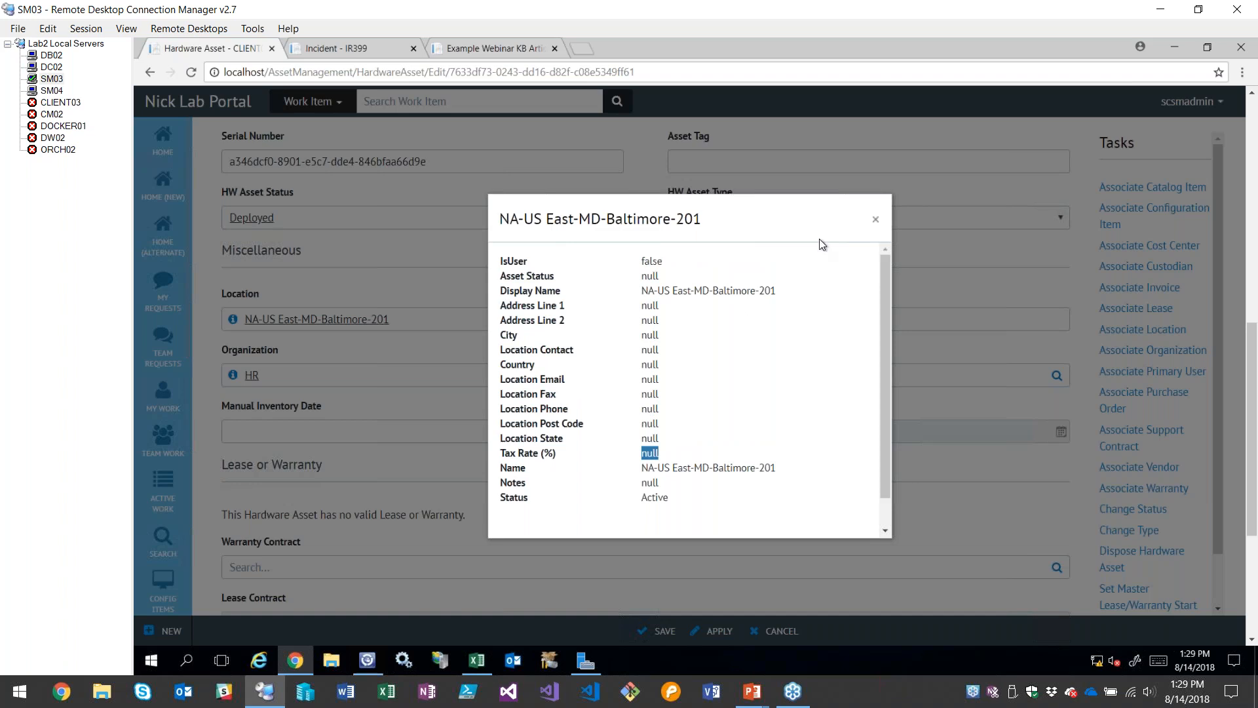
{"action": "left_click", "coordinate": [876, 220]}
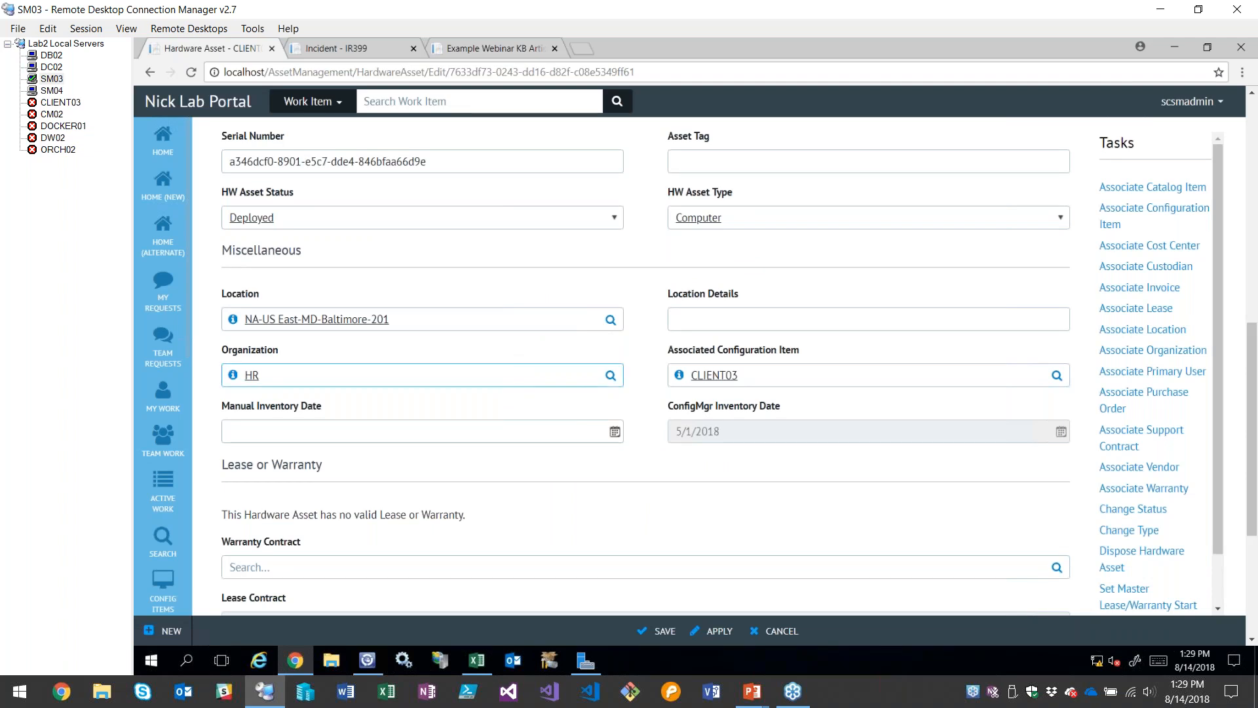
Set the hardware asset's Manual Inventory Date to August 14, 2018
{"action": "scroll", "coordinate": [528, 413], "scroll_direction": "down", "scroll_amount": 1}
{"action": "left_click", "coordinate": [615, 359]}
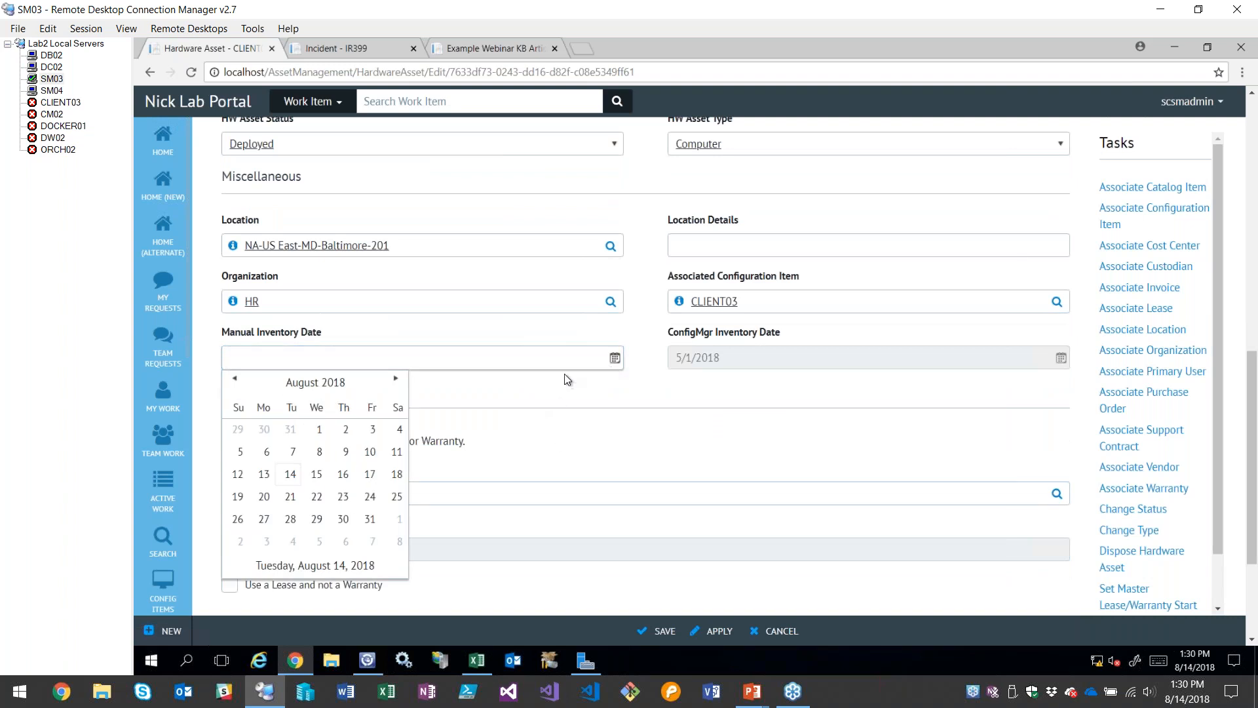
{"action": "left_click", "coordinate": [290, 475]}
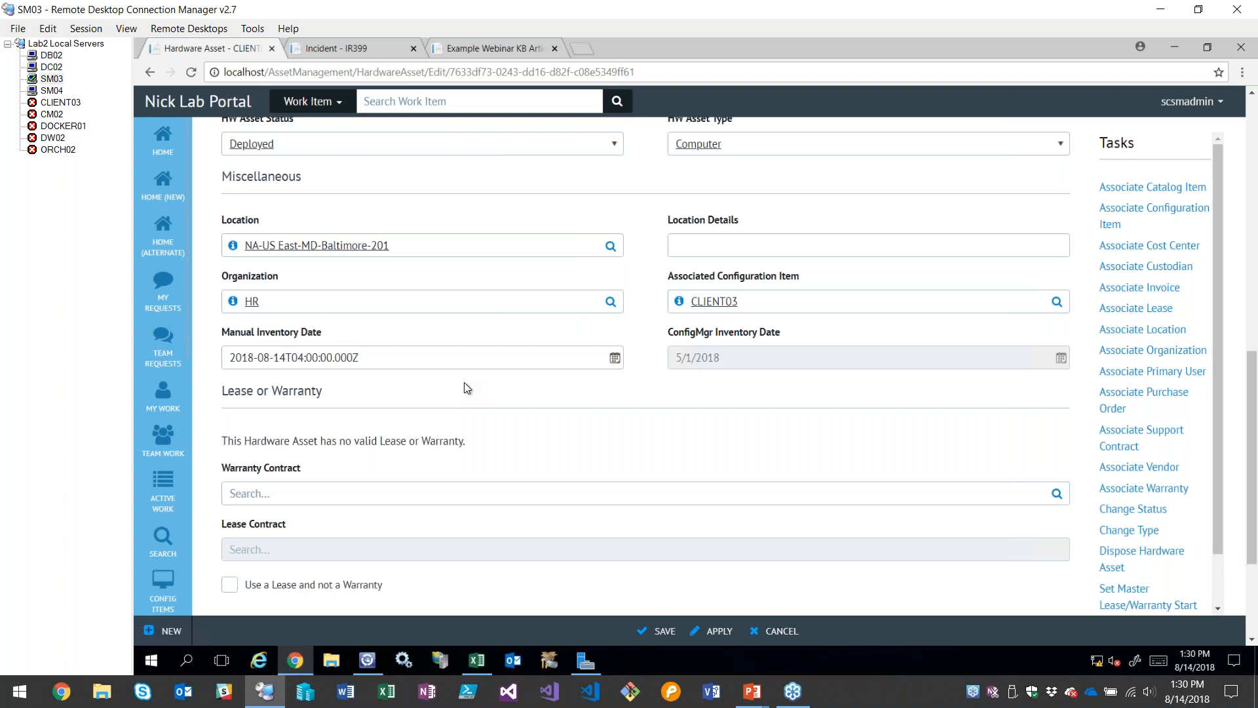
{"action": "left_click", "coordinate": [354, 356]}
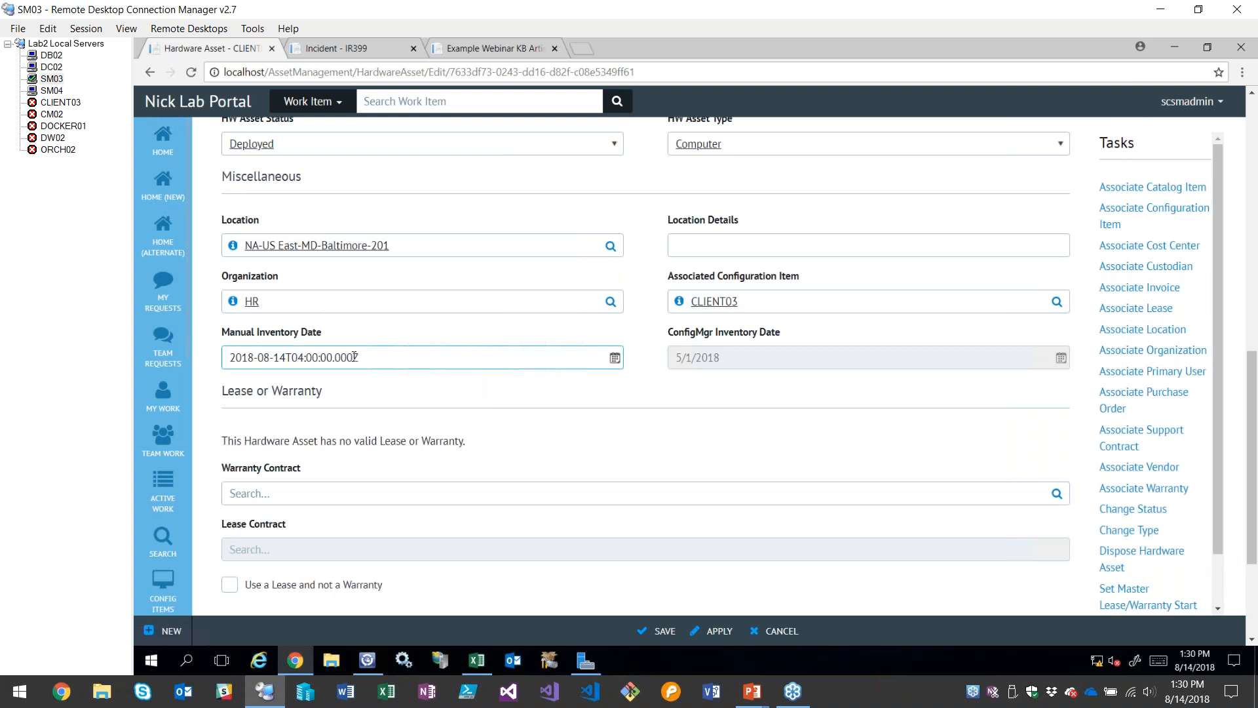
{"action": "left_click_drag", "start_coordinate": [381, 366], "coordinate": [211, 362]}
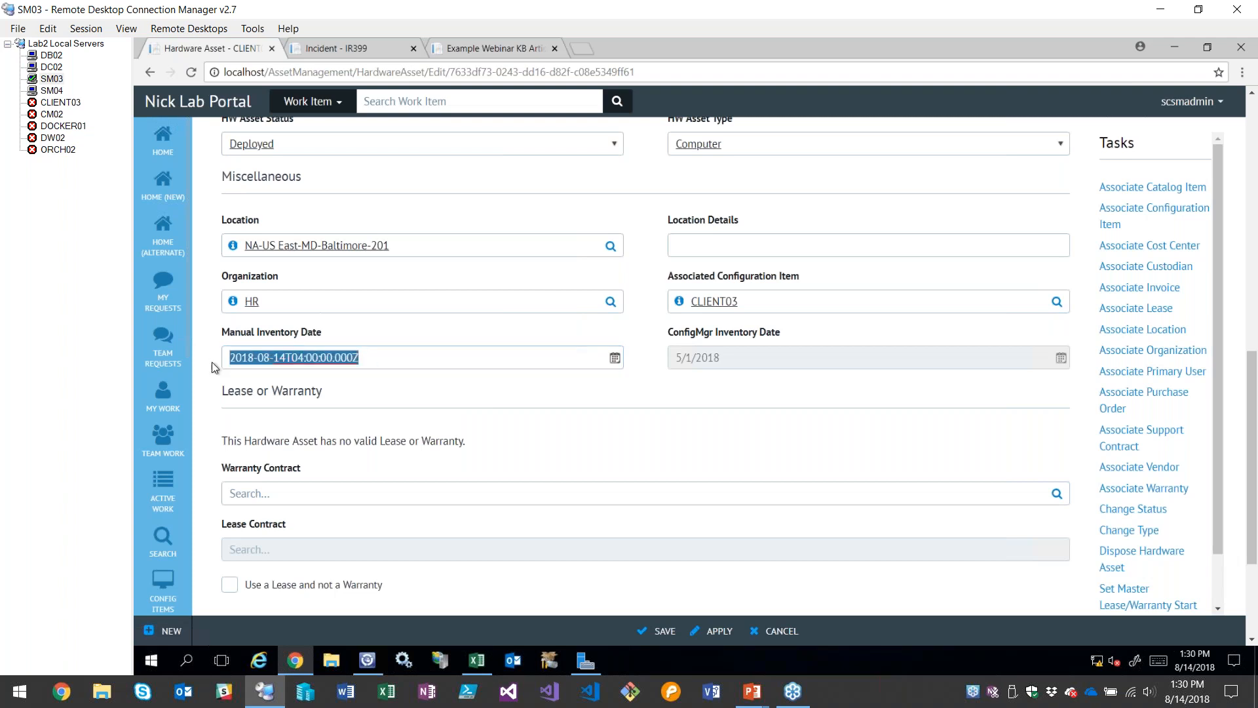
{"action": "left_click", "coordinate": [437, 409]}
Review the asset's Lease or Warranty and Support Contract sections, including the Warranty Contract field
{"action": "scroll", "coordinate": [536, 433], "scroll_direction": "down", "scroll_amount": 1}
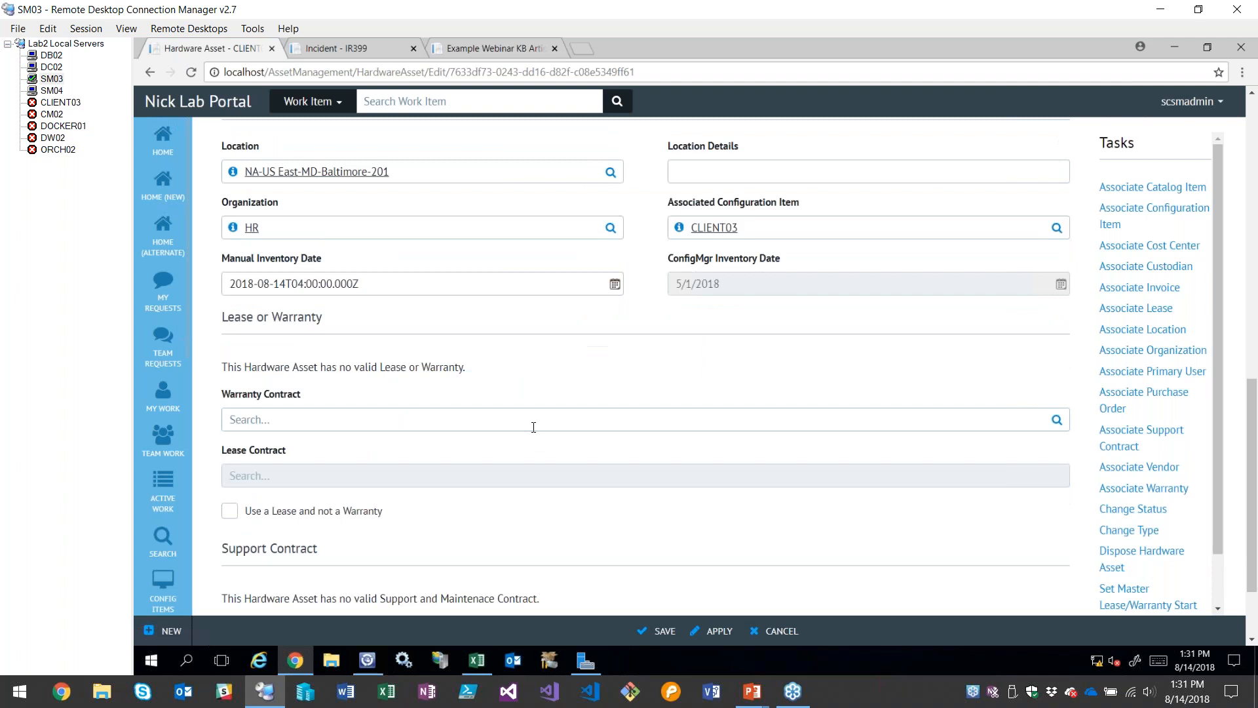
{"action": "scroll", "coordinate": [458, 351], "scroll_direction": "down", "scroll_amount": 2}
{"action": "left_click", "coordinate": [370, 312]}
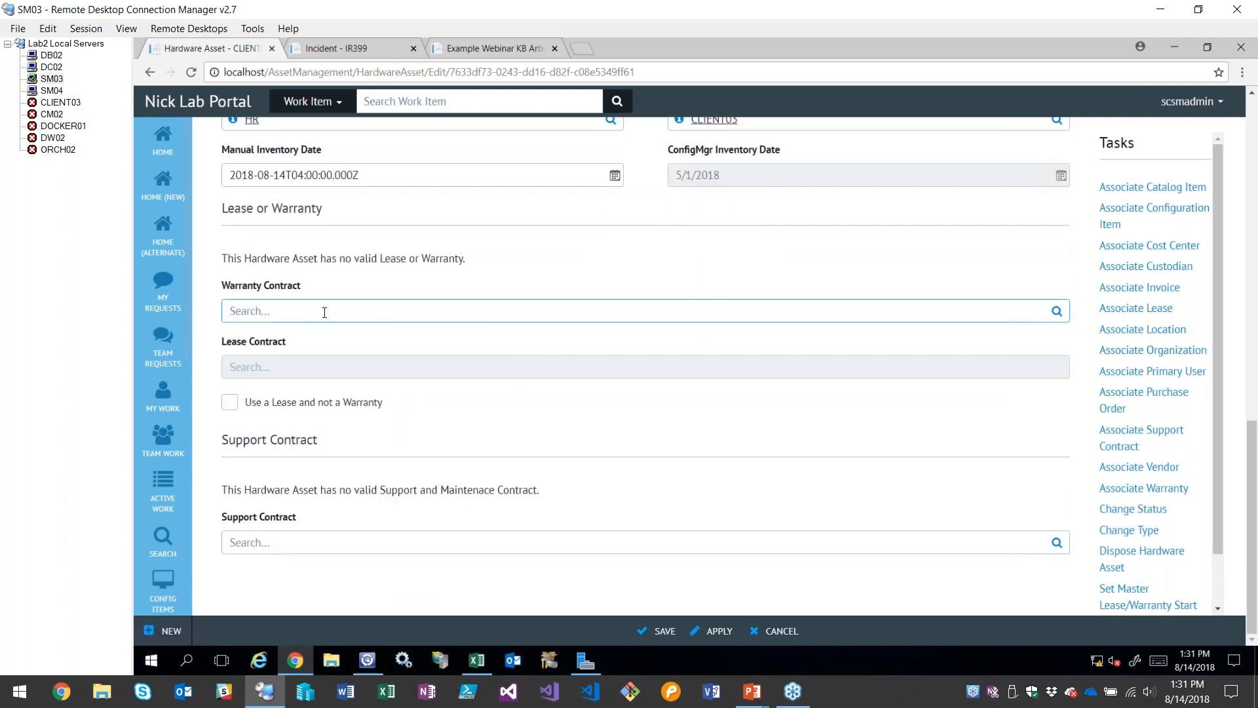
{"action": "left_click", "coordinate": [393, 387]}
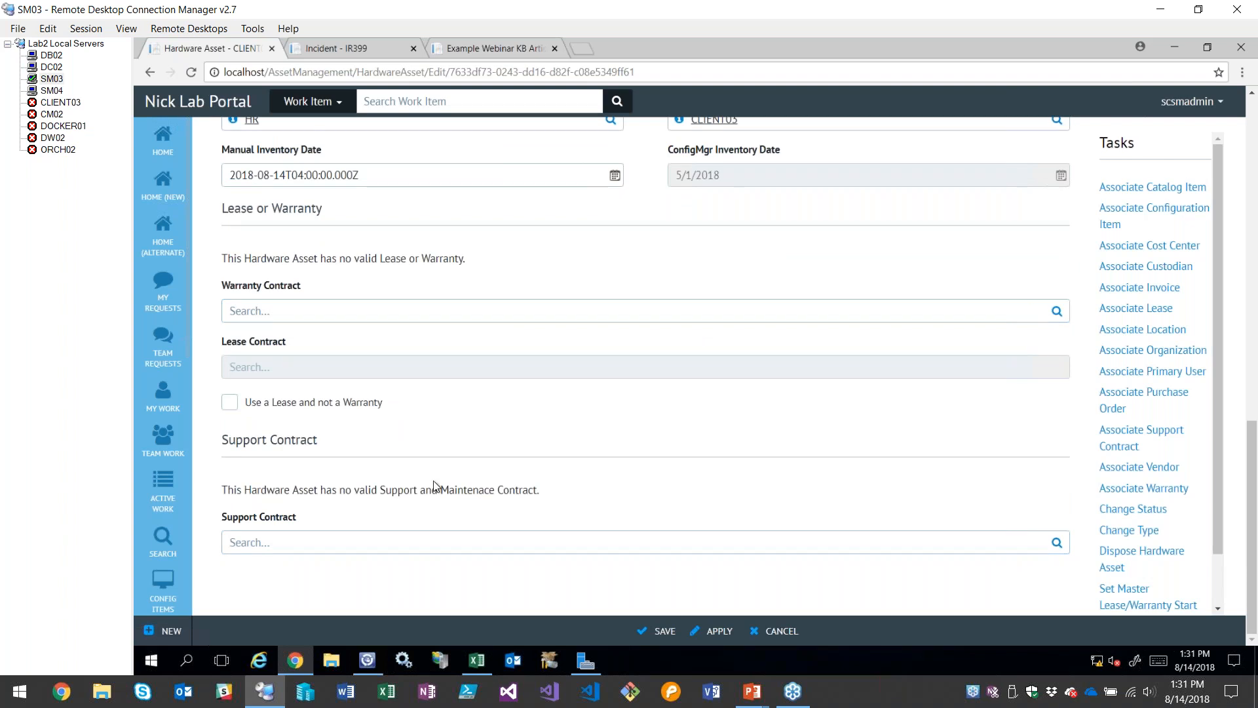
Open the hardware asset's finance details and examine the Cost Center field
{"action": "scroll", "coordinate": [393, 485], "scroll_direction": "up", "scroll_amount": 10}
{"action": "left_click", "coordinate": [295, 198]}
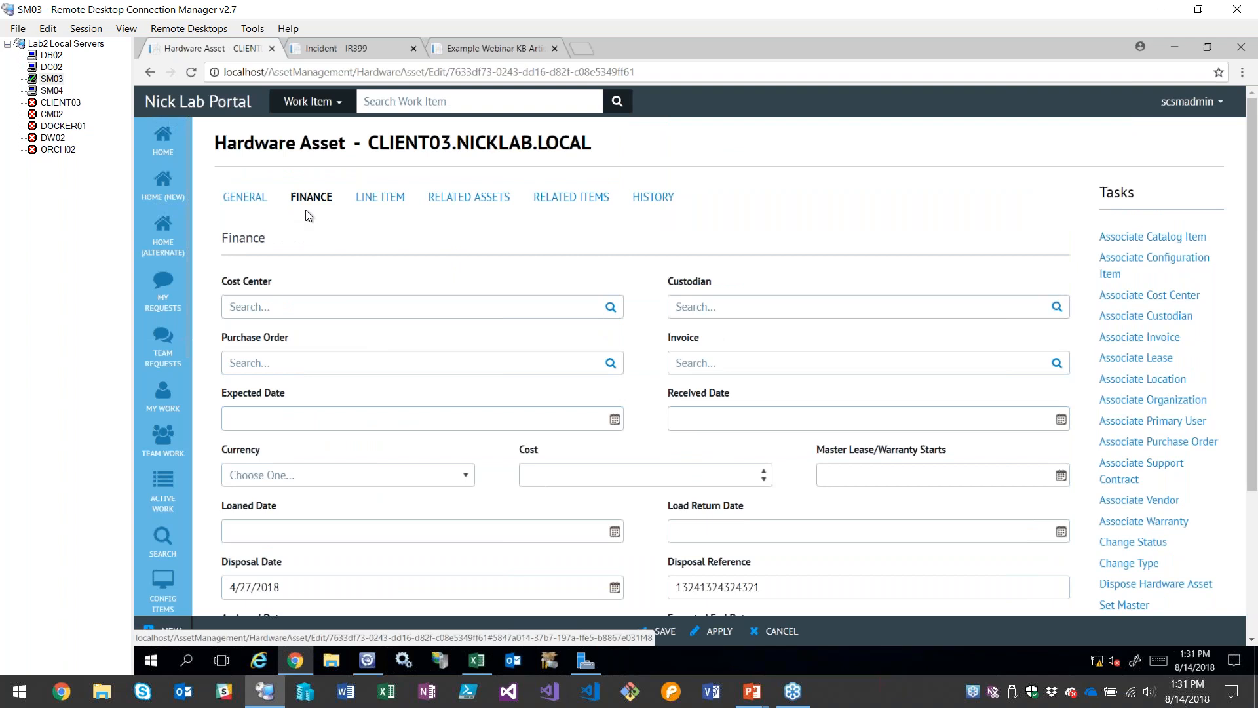
{"action": "left_click", "coordinate": [426, 307]}
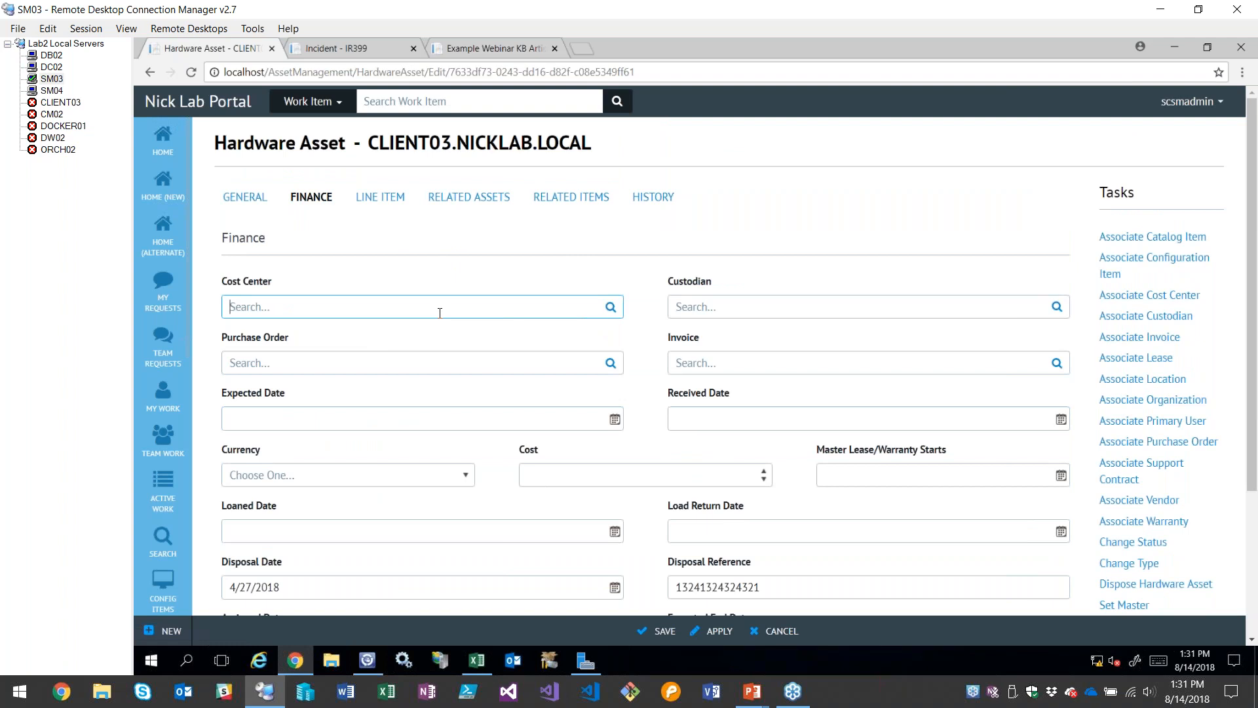
{"action": "left_click", "coordinate": [637, 317]}
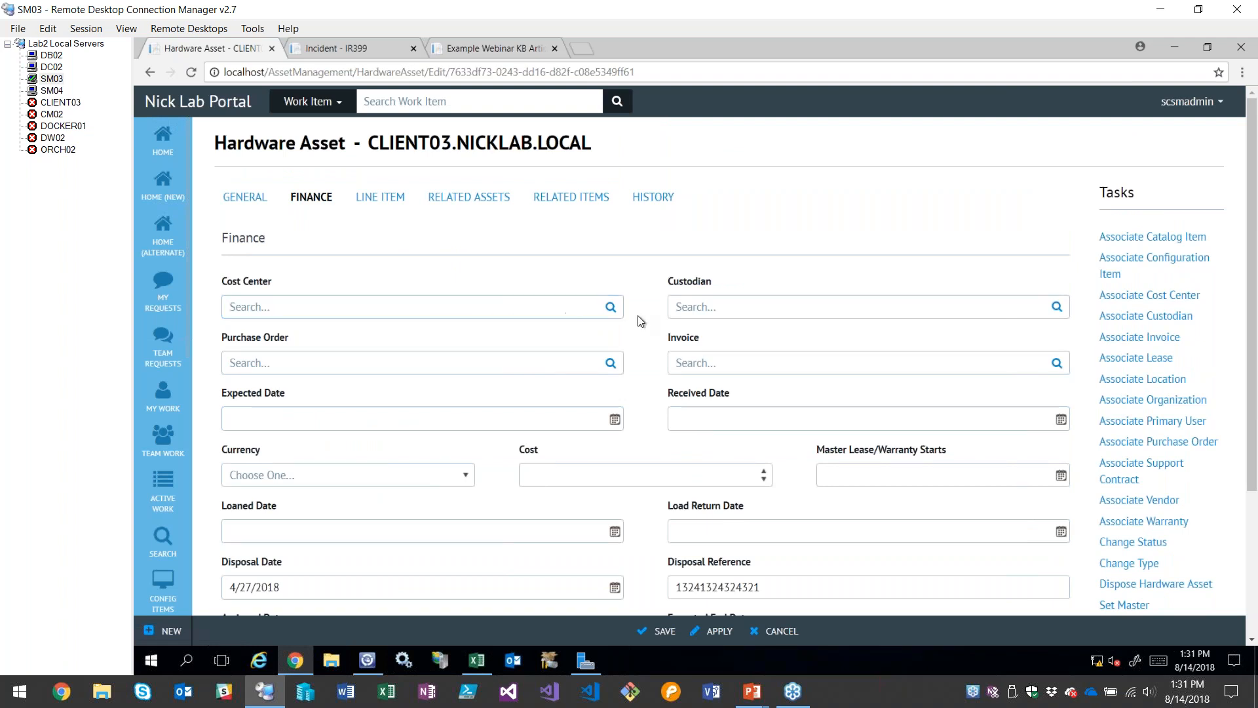
Assign the cmadmin user as the hardware asset's Custodian
{"action": "left_click", "coordinate": [695, 307]}
{"action": "left_click", "coordinate": [1057, 307]}
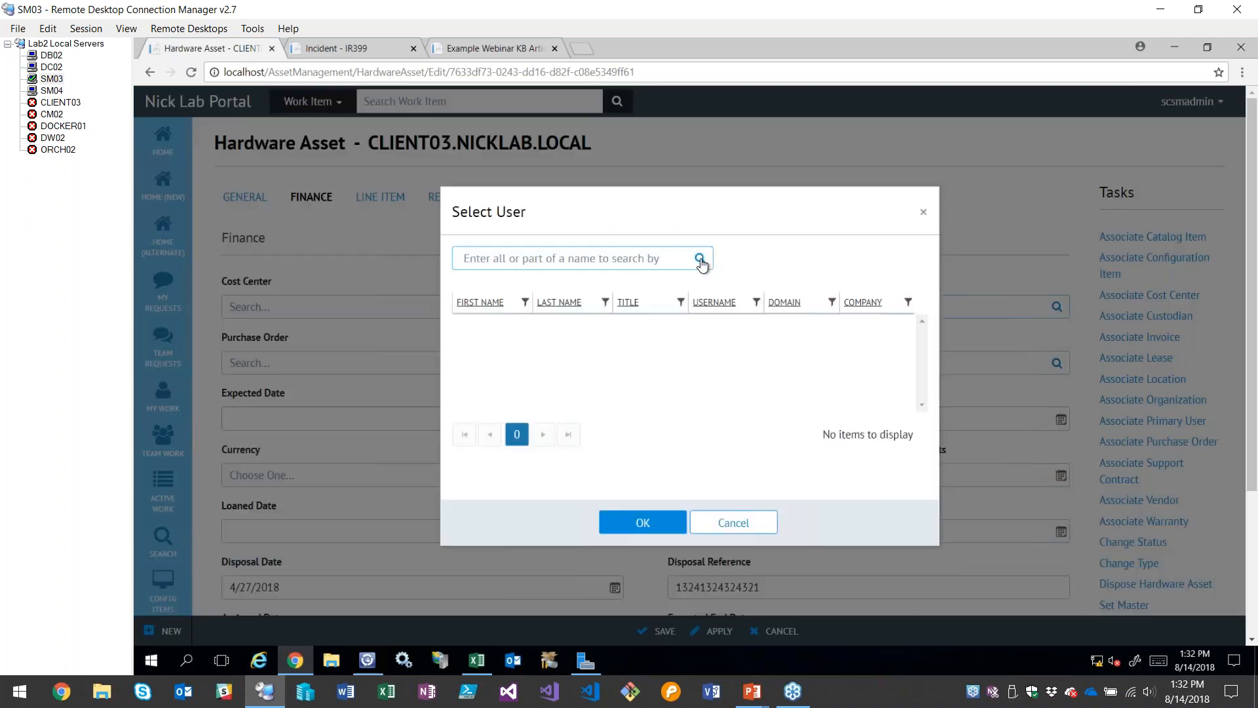
{"action": "left_click", "coordinate": [580, 329]}
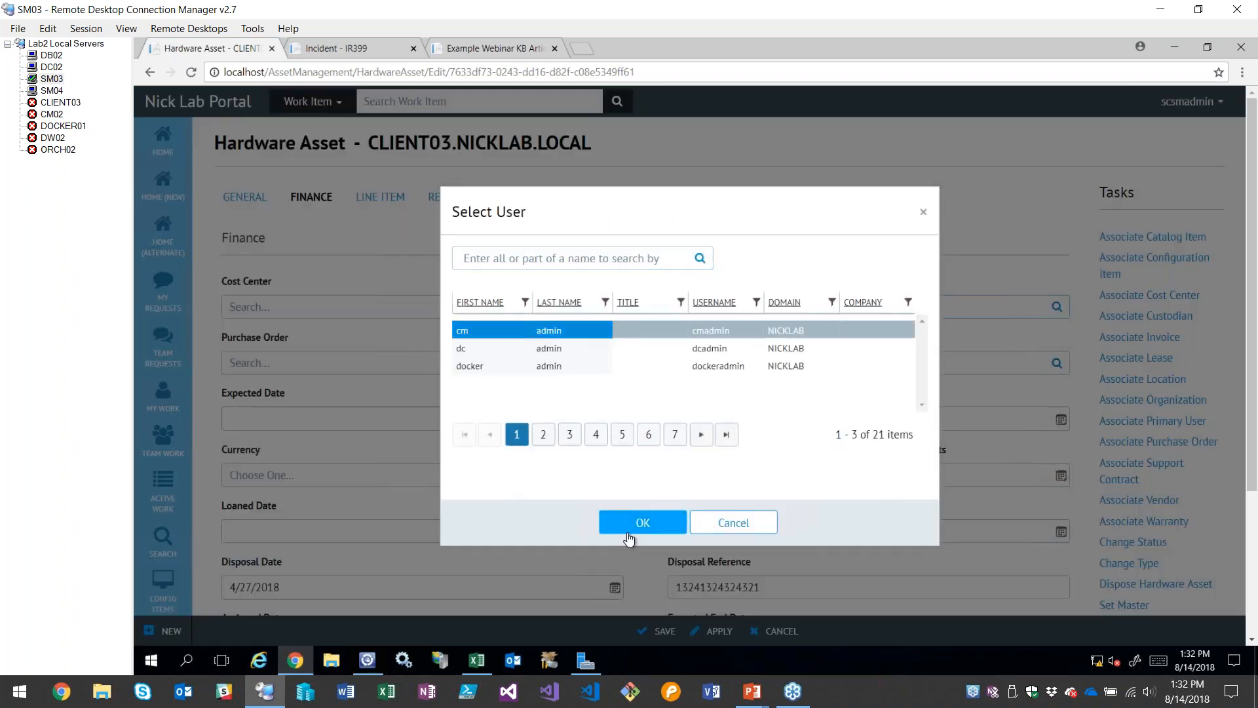
{"action": "left_click", "coordinate": [640, 522]}
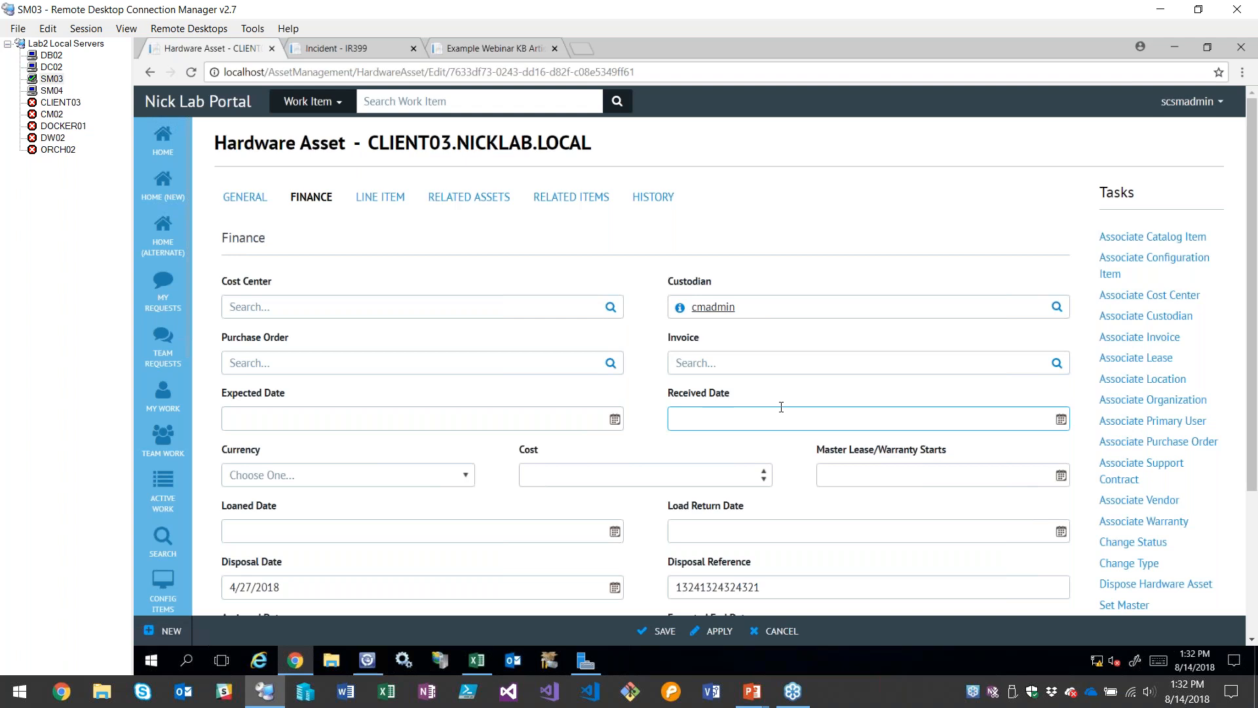
Review the remaining finance fields, including Cost, Loaned Date, Load Return Date and Vendor Name
{"action": "scroll", "coordinate": [682, 395], "scroll_direction": "down", "scroll_amount": 1}
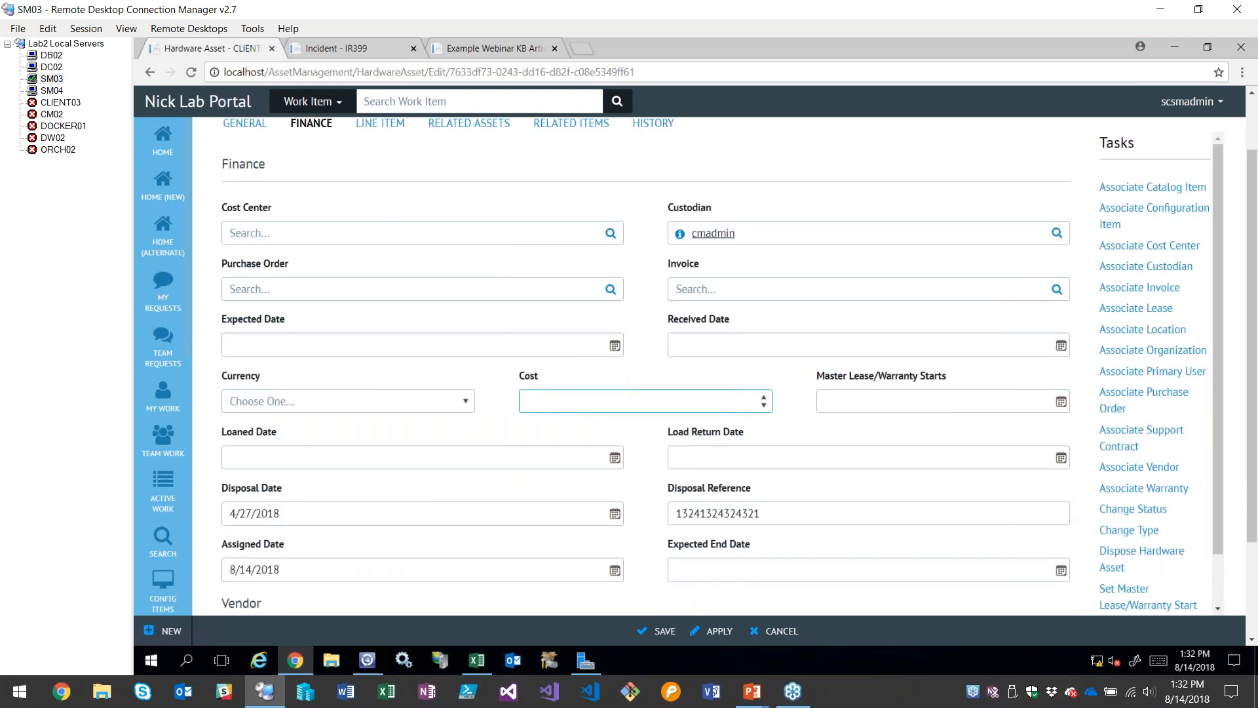
{"action": "scroll", "coordinate": [657, 354], "scroll_direction": "down", "scroll_amount": 1}
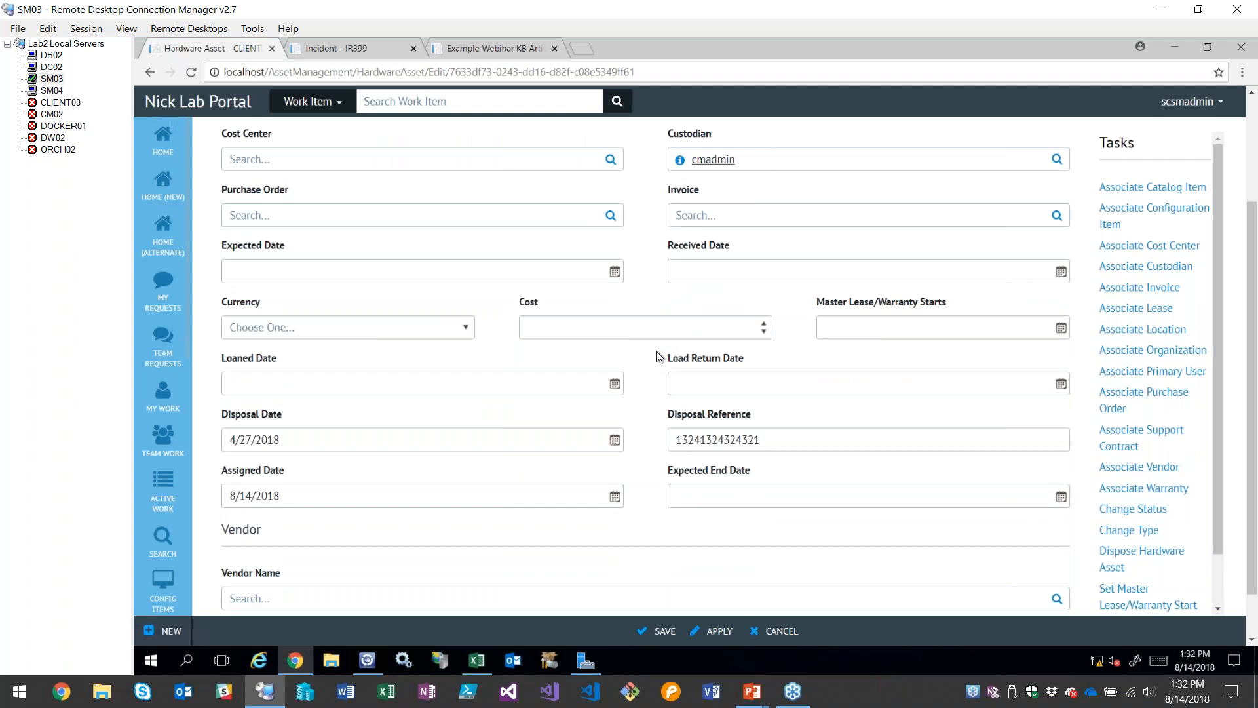
{"action": "scroll", "coordinate": [393, 361], "scroll_direction": "down", "scroll_amount": 1}
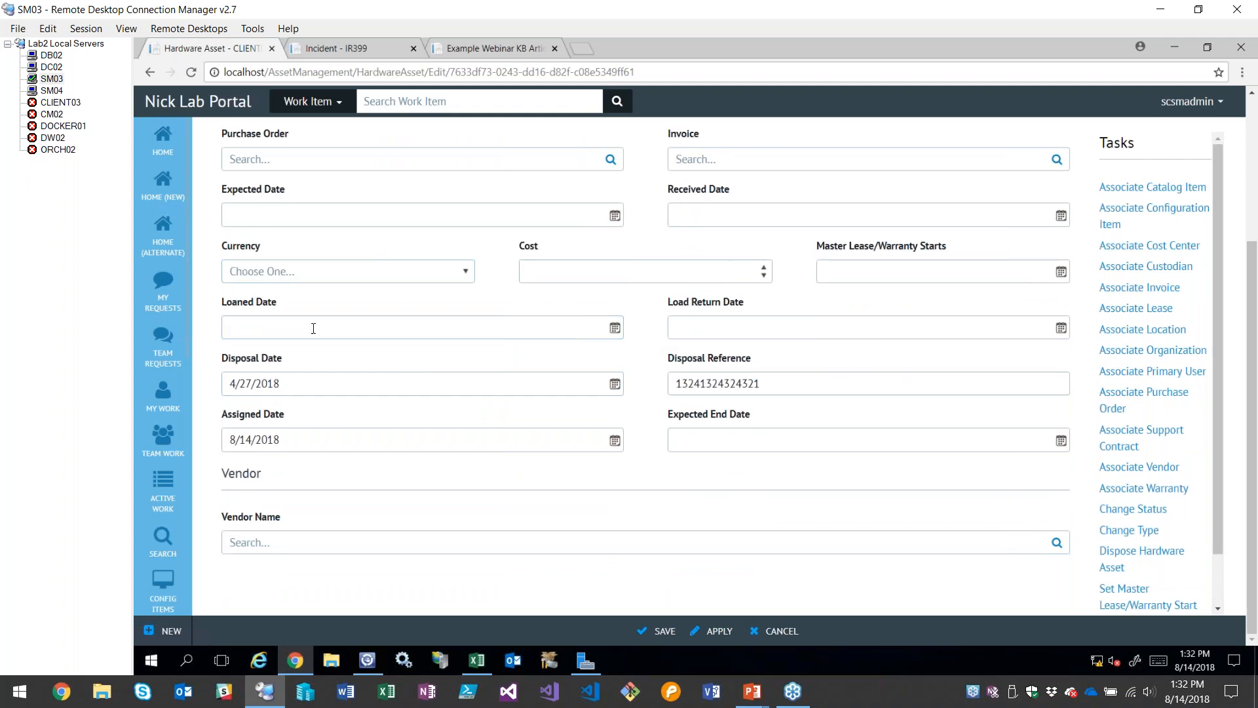
{"action": "left_click", "coordinate": [354, 336]}
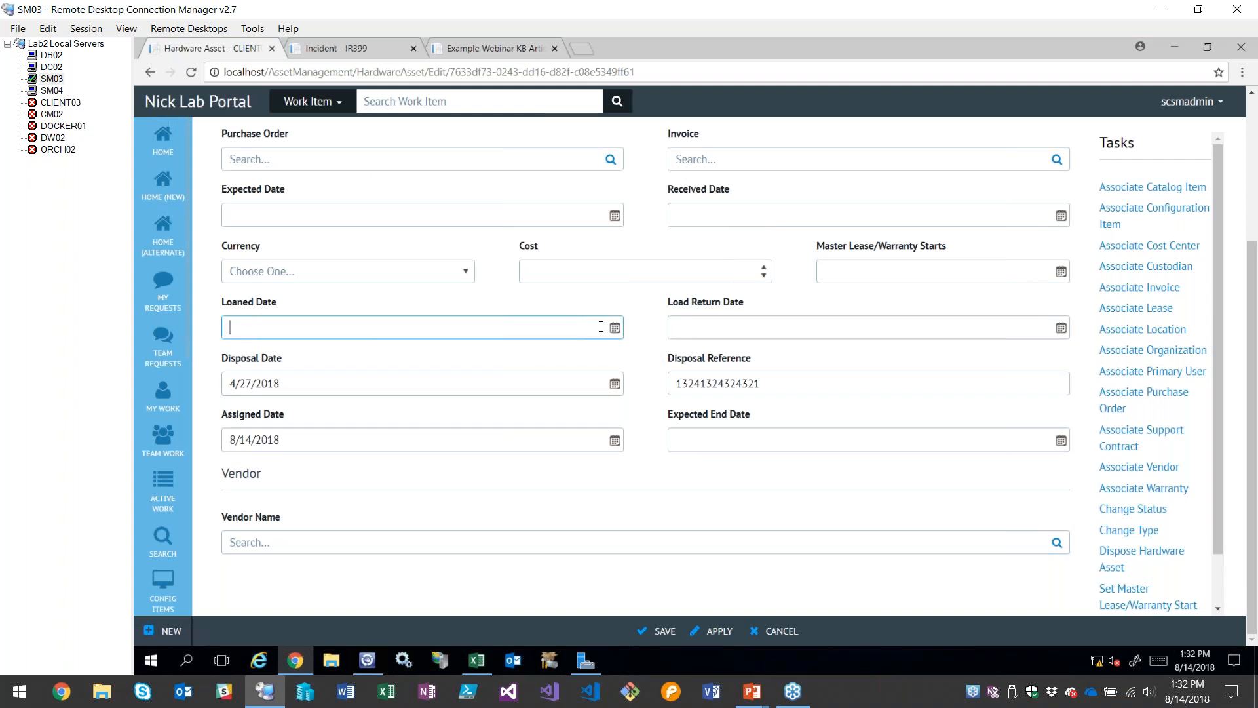
{"action": "left_click", "coordinate": [701, 336]}
{"action": "key", "text": "shift+Tab"}
{"action": "left_click", "coordinate": [478, 351]}
{"action": "left_click", "coordinate": [528, 316]}
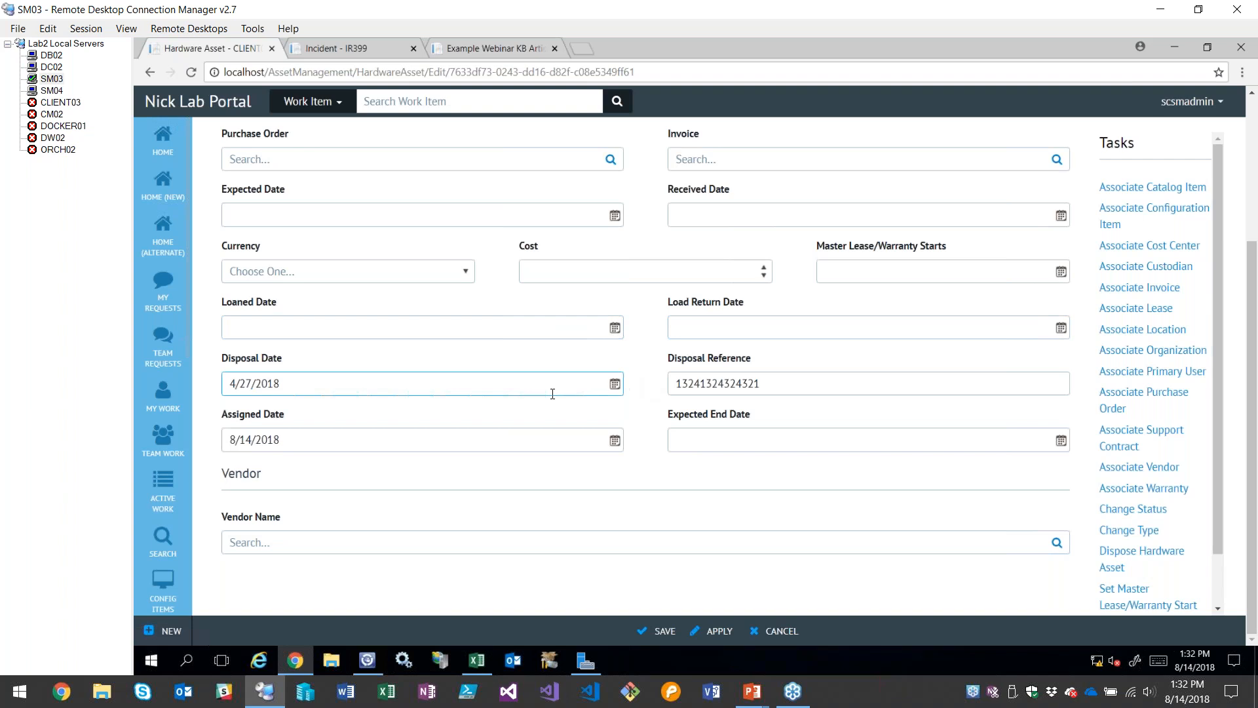
Clear the asset's Disposal Date and Disposal Reference values
{"action": "left_click_drag", "start_coordinate": [464, 377], "coordinate": [164, 301]}
{"action": "key", "text": "Delete"}
{"action": "left_click_drag", "start_coordinate": [819, 385], "coordinate": [669, 404]}
{"action": "key", "text": "Delete"}
{"action": "left_click", "coordinate": [669, 404]}
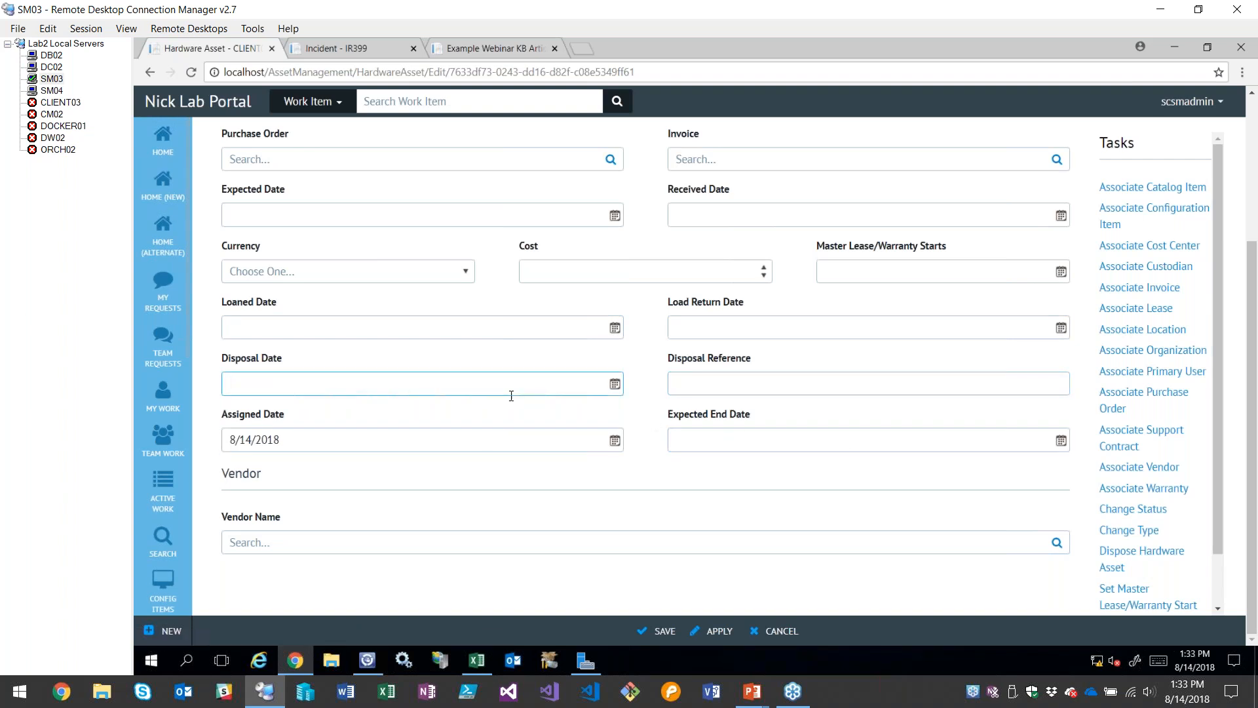
Pick August 14, 2018 as the Assigned Date and apply the changes to the hardware asset
{"action": "left_click", "coordinate": [559, 437]}
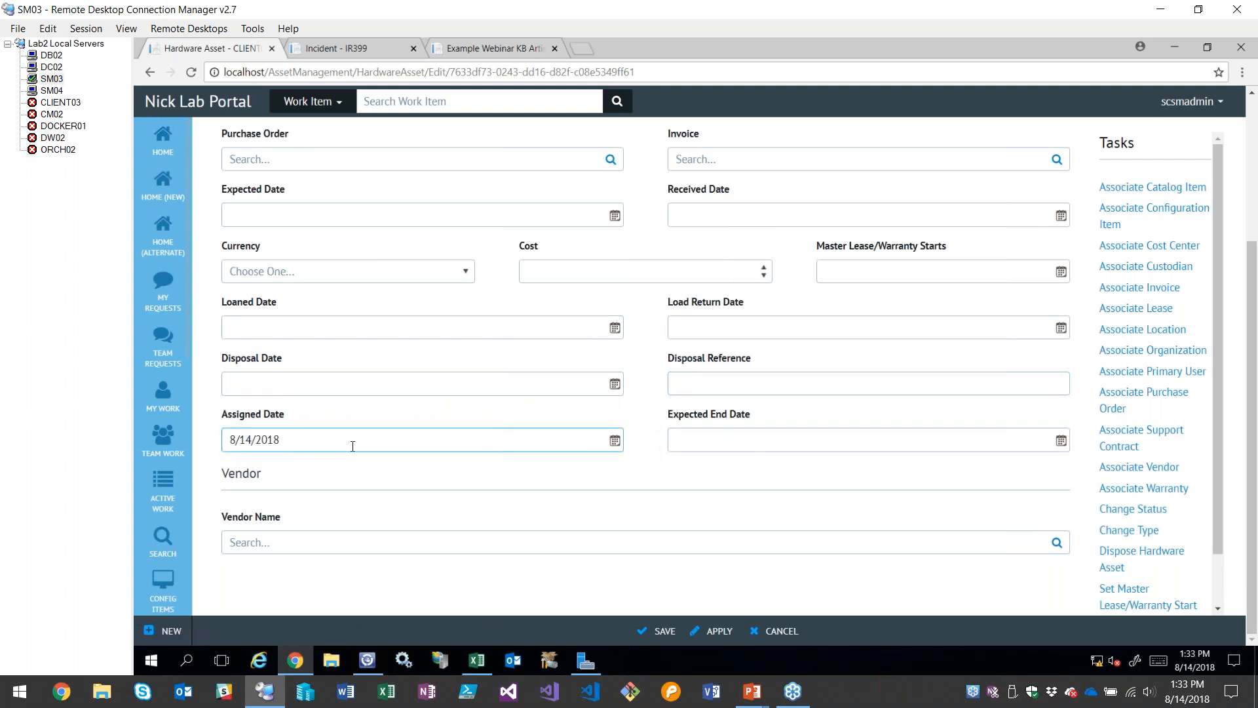
{"action": "left_click", "coordinate": [614, 443]}
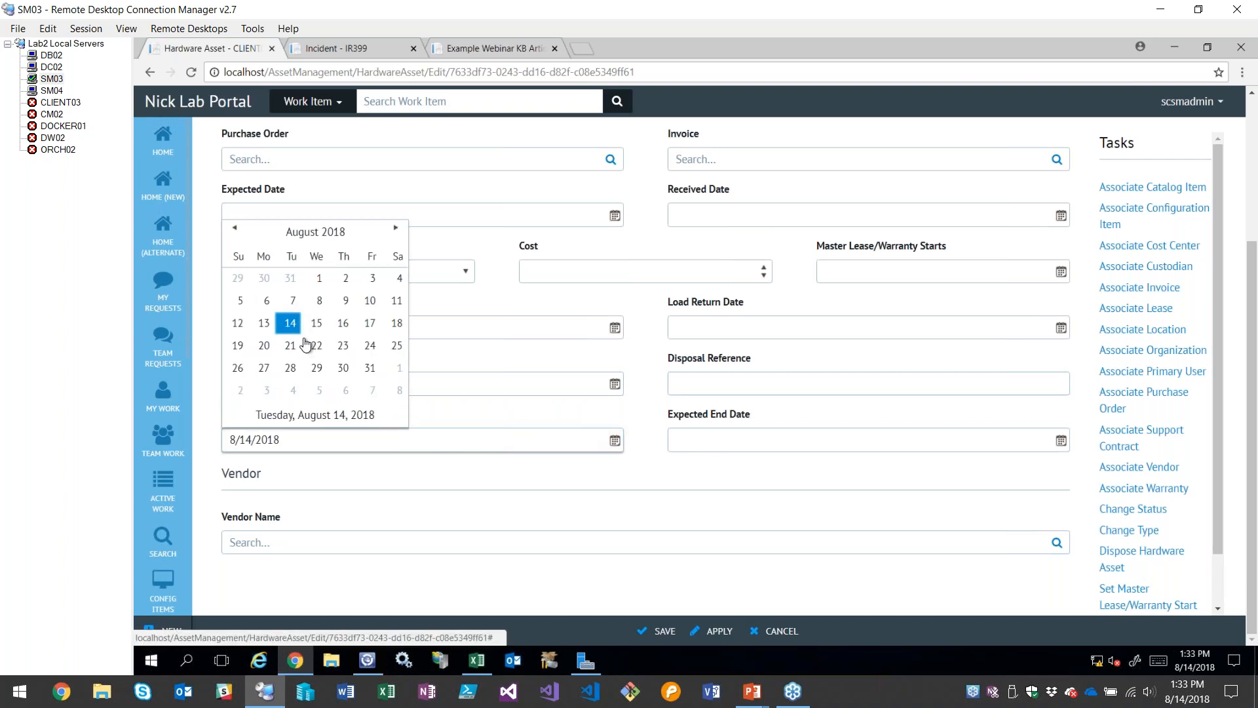
{"action": "left_click", "coordinate": [289, 326]}
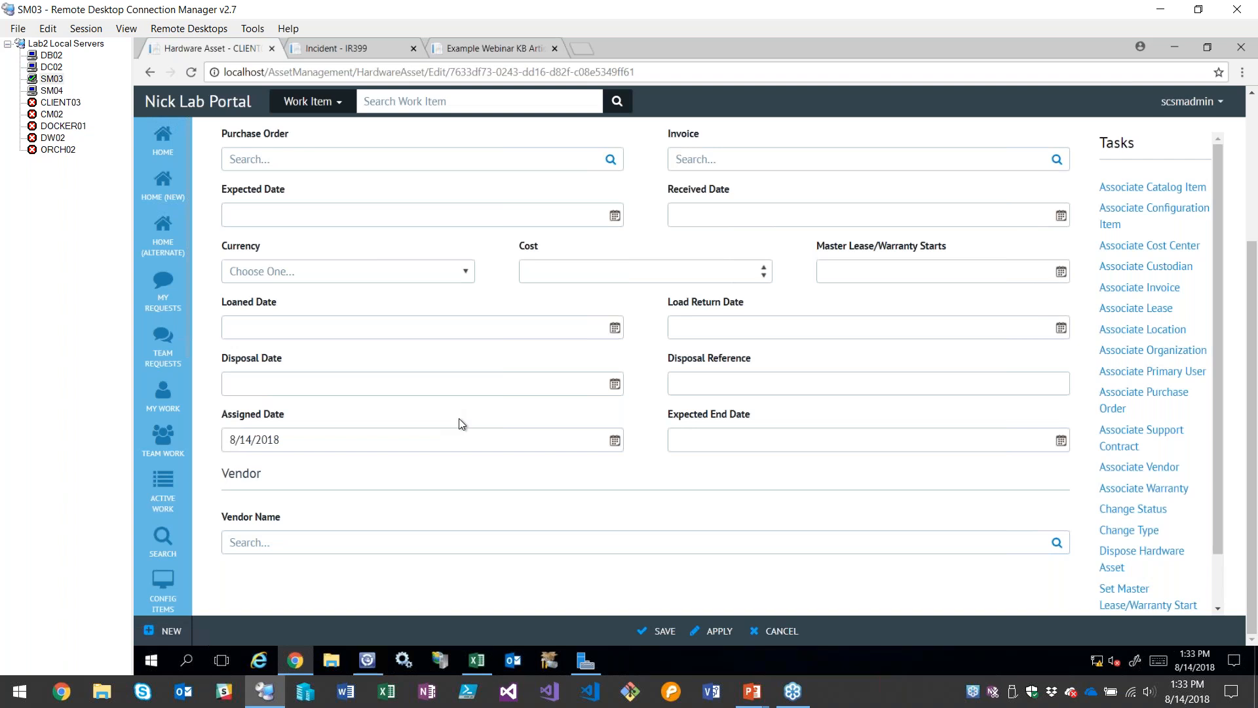
{"action": "left_click", "coordinate": [712, 630]}
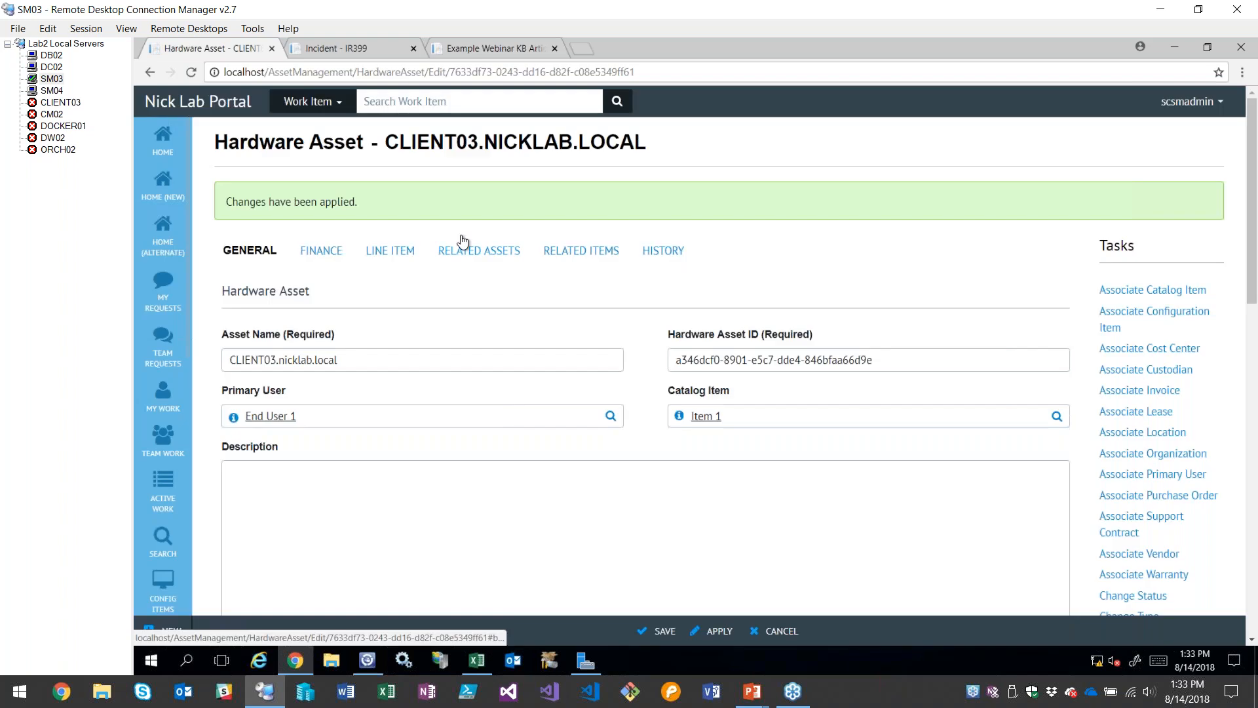
Review the asset's general and finance details again to check the applied Custodian and disposal fields
{"action": "scroll", "coordinate": [670, 484], "scroll_direction": "down", "scroll_amount": 5}
{"action": "scroll", "coordinate": [670, 485], "scroll_direction": "up", "scroll_amount": 4}
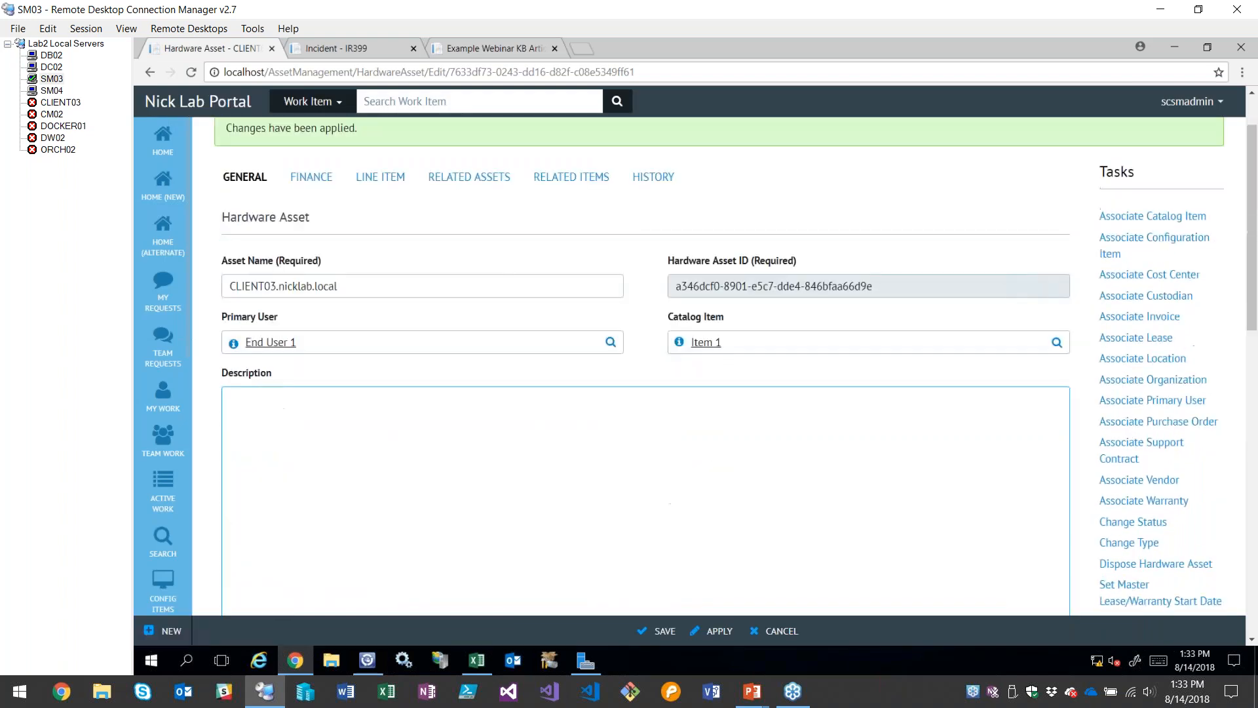
{"action": "scroll", "coordinate": [315, 253], "scroll_direction": "up", "scroll_amount": 1}
{"action": "left_click", "coordinate": [312, 248]}
{"action": "scroll", "coordinate": [618, 399], "scroll_direction": "down", "scroll_amount": 3}
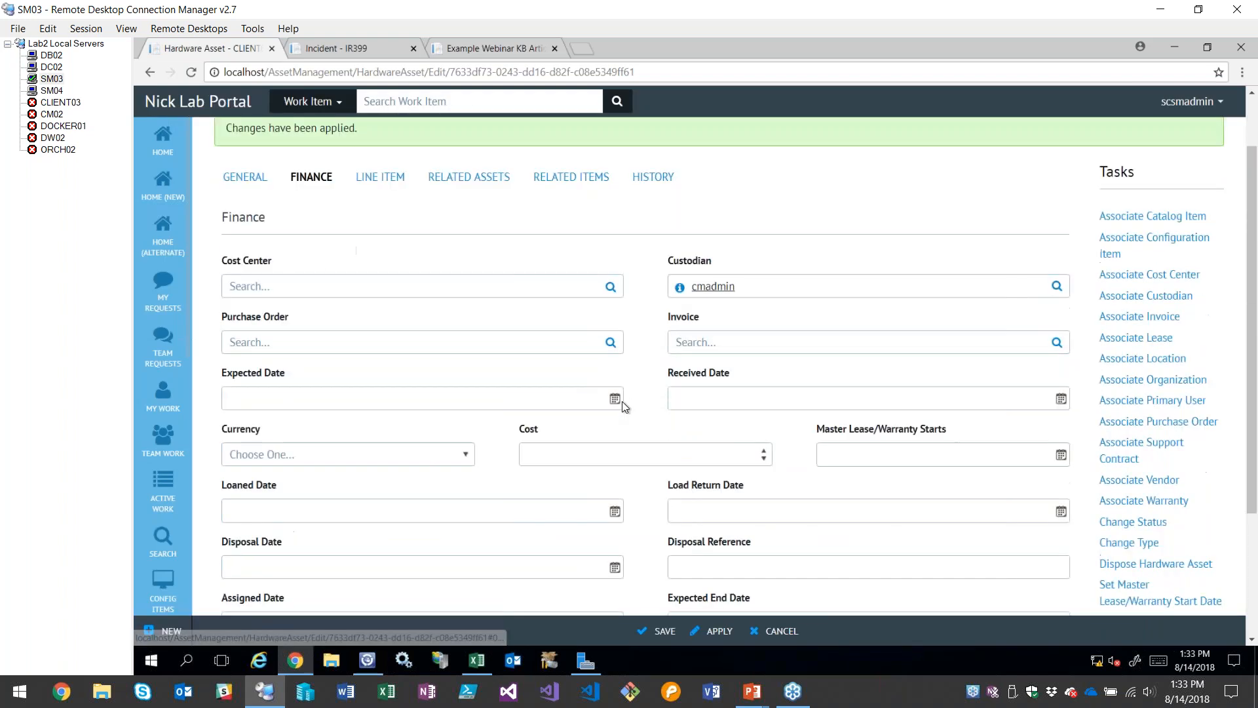
{"action": "scroll", "coordinate": [483, 427], "scroll_direction": "up", "scroll_amount": 4}
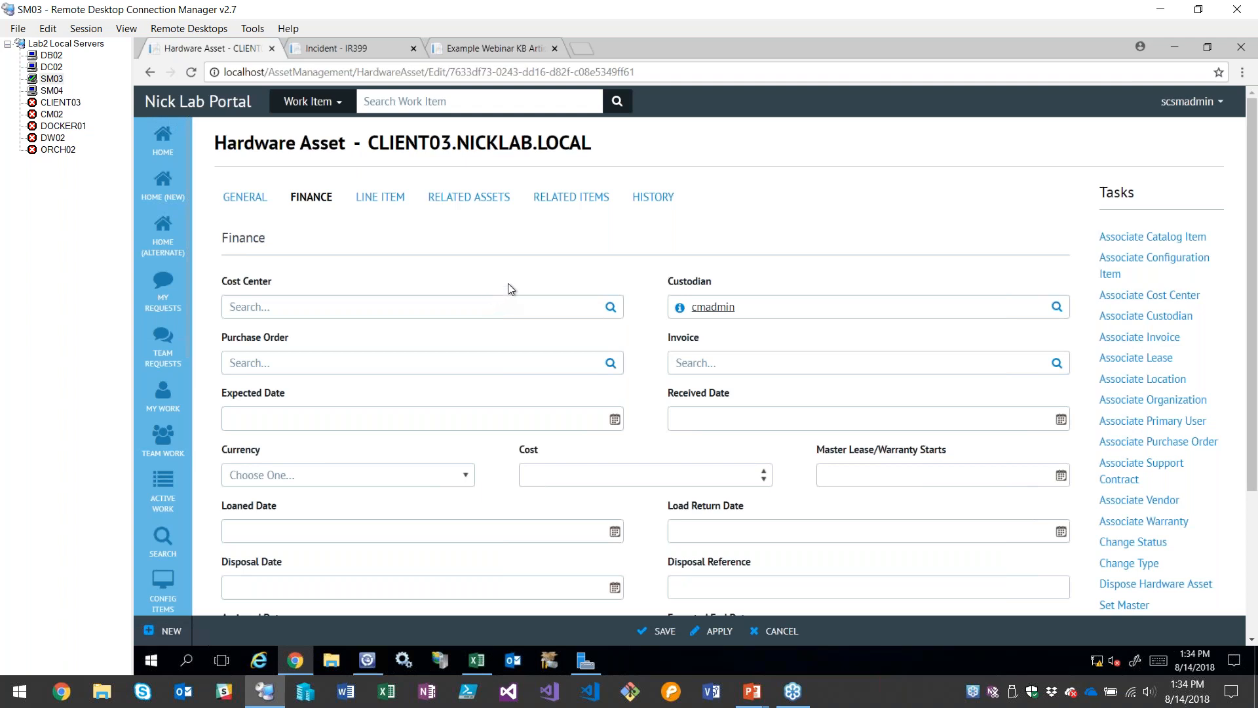
{"action": "scroll", "coordinate": [509, 286], "scroll_direction": "down", "scroll_amount": 2}
{"action": "scroll", "coordinate": [570, 430], "scroll_direction": "up", "scroll_amount": 2}
Show the hardware asset's change history and look through its entries
{"action": "left_click", "coordinate": [657, 199]}
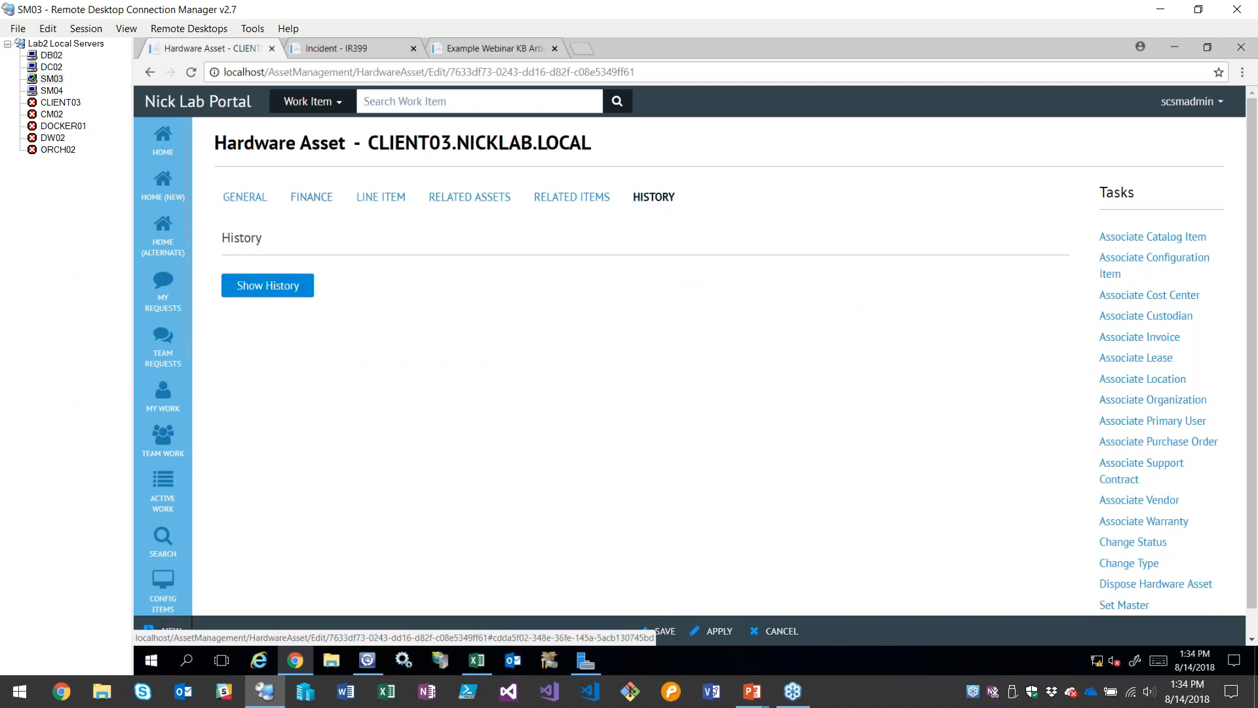
{"action": "left_click", "coordinate": [269, 288]}
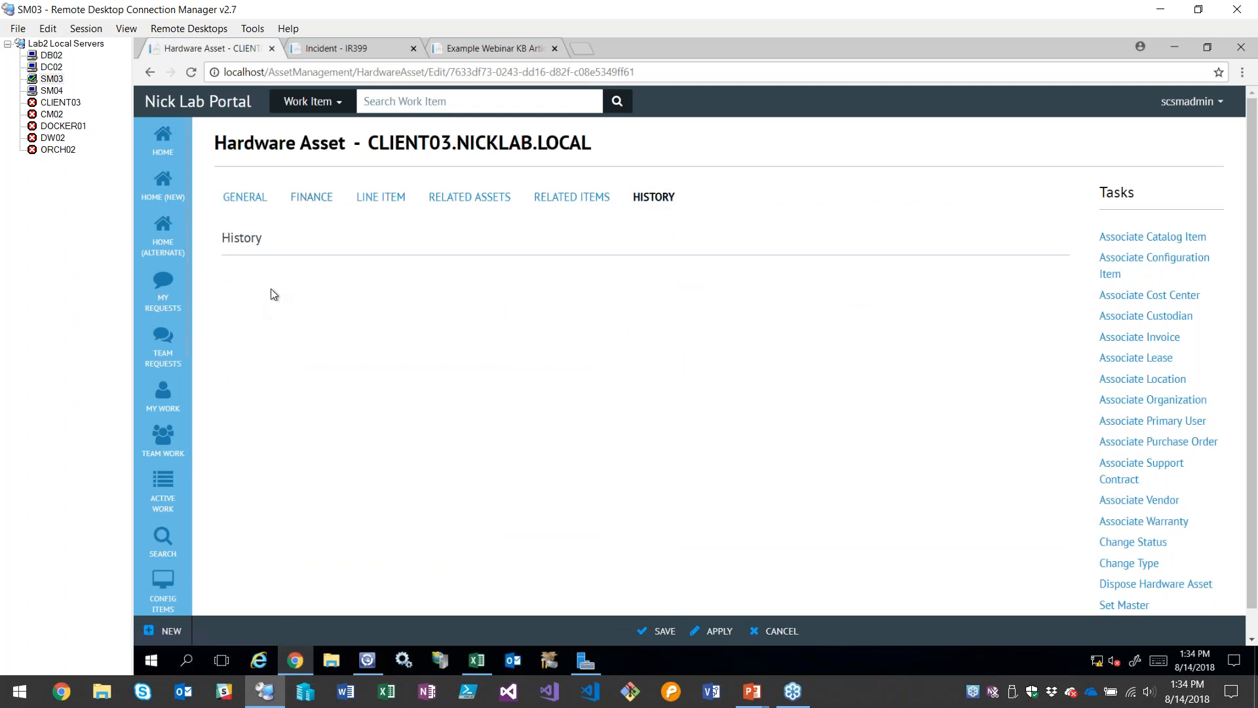
{"action": "scroll", "coordinate": [532, 328], "scroll_direction": "down", "scroll_amount": 3}
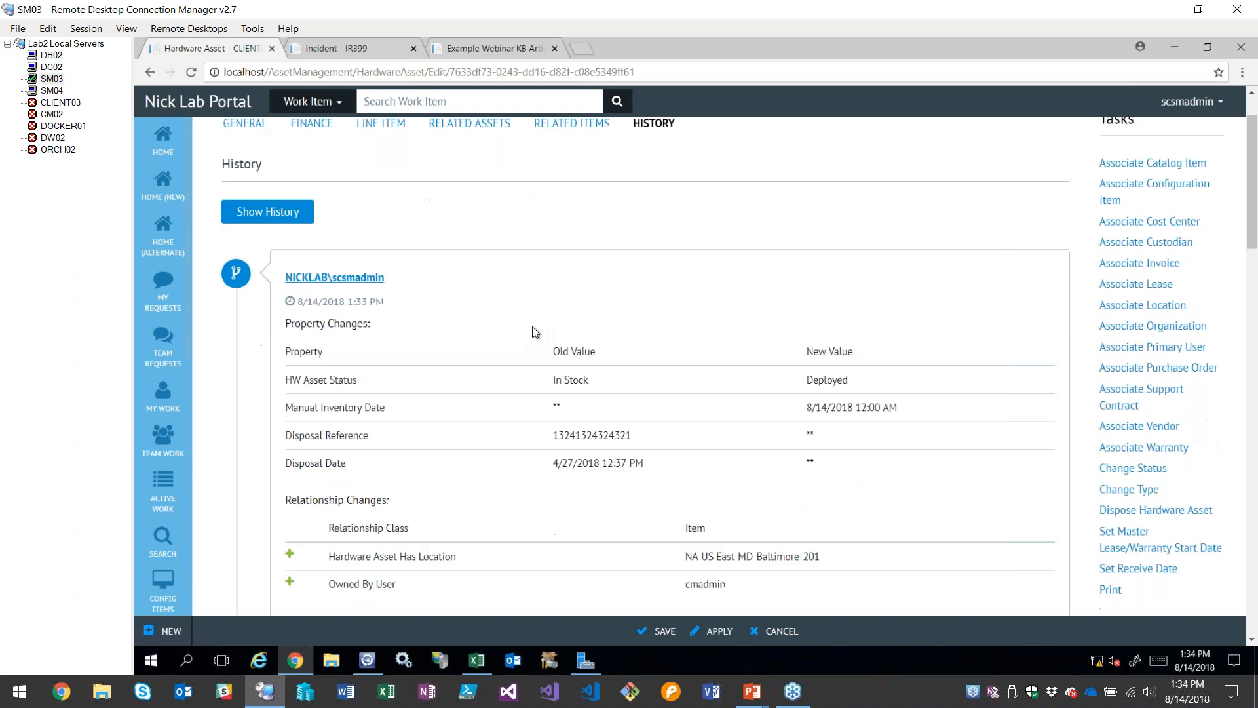
{"action": "scroll", "coordinate": [497, 333], "scroll_direction": "down", "scroll_amount": 9}
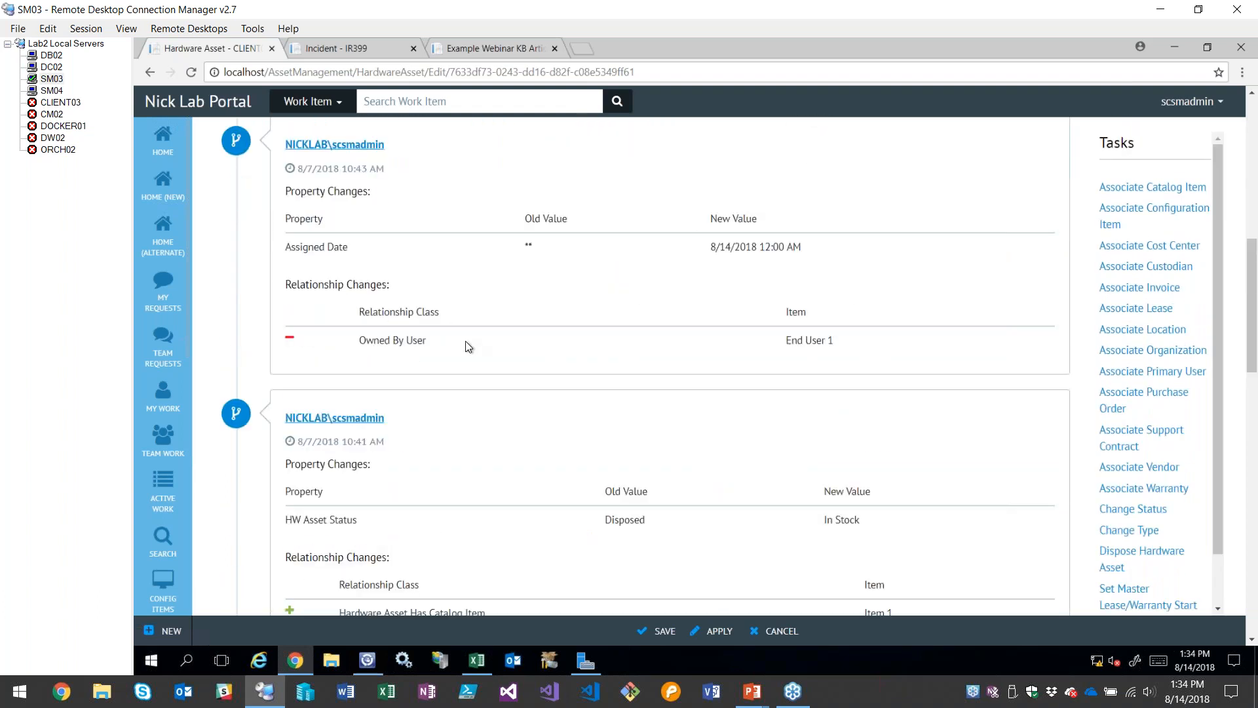
{"action": "scroll", "coordinate": [466, 348], "scroll_direction": "up", "scroll_amount": 12}
{"action": "scroll", "coordinate": [456, 342], "scroll_direction": "down", "scroll_amount": 3}
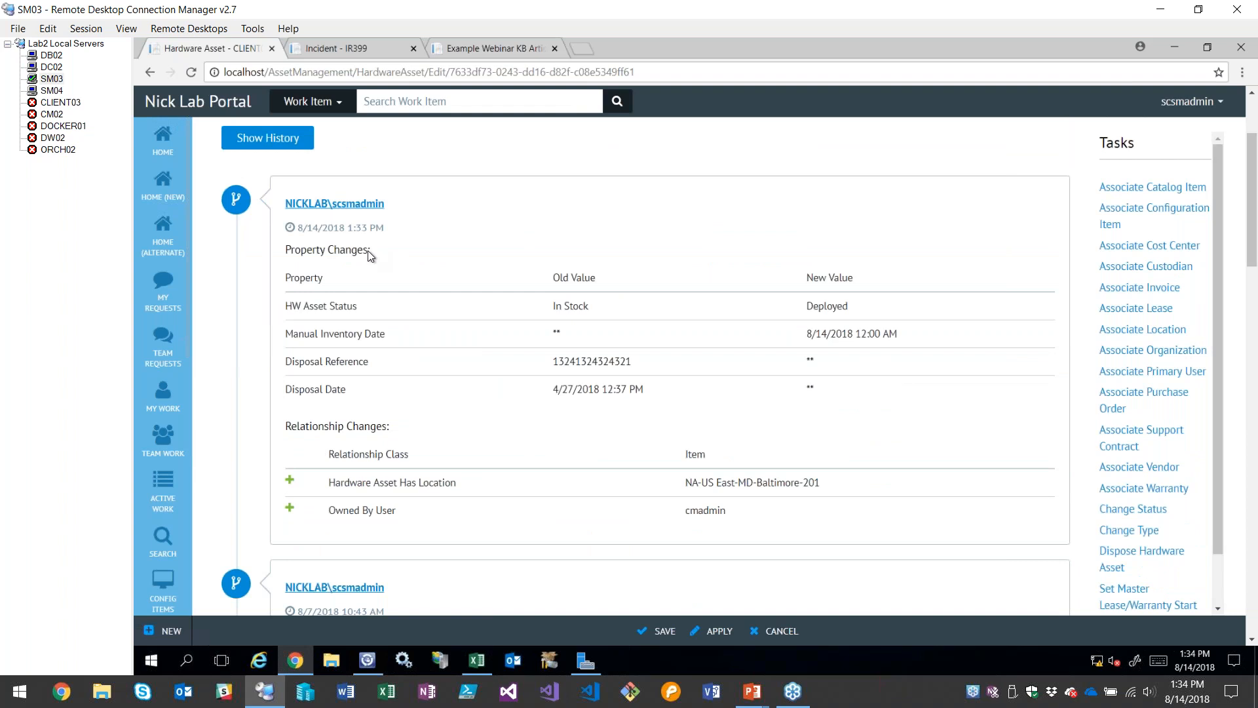
Examine the latest history entry's HW Asset Status change and which account made it and when
{"action": "left_click_drag", "start_coordinate": [287, 305], "coordinate": [875, 316]}
{"action": "left_click", "coordinate": [693, 332]}
{"action": "left_click_drag", "start_coordinate": [297, 230], "coordinate": [293, 190]}
{"action": "left_click", "coordinate": [418, 213]}
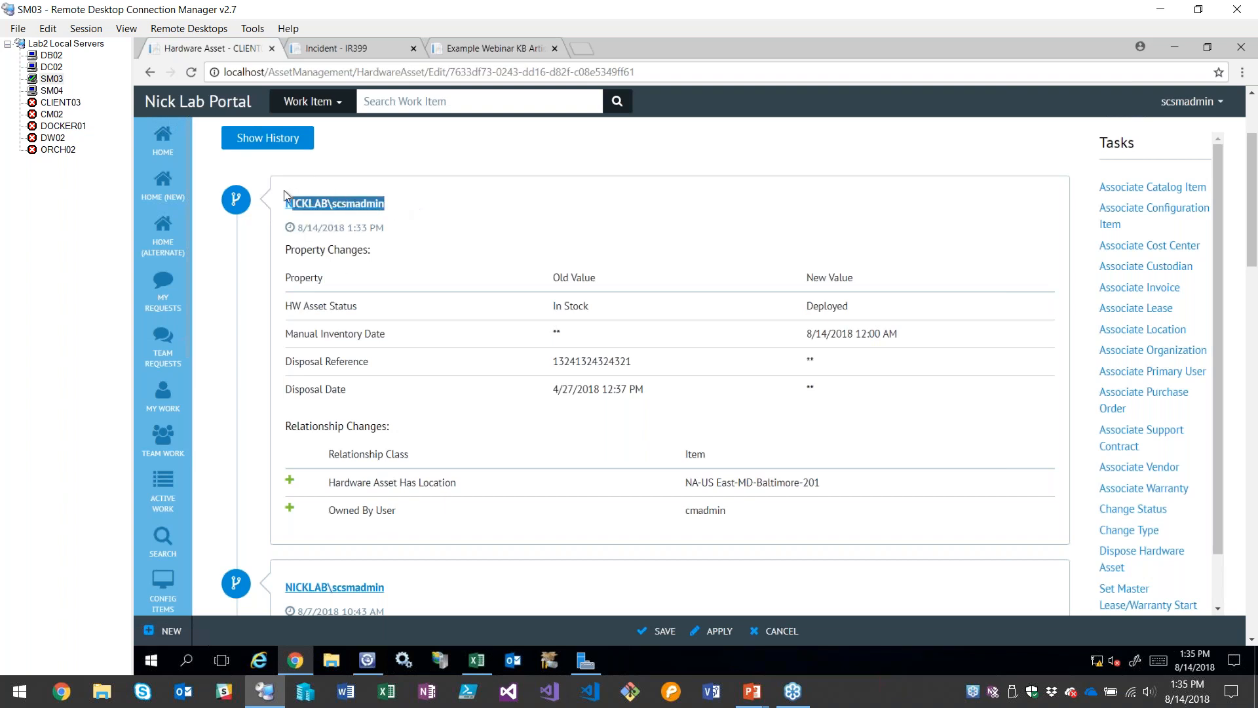
{"action": "left_click", "coordinate": [426, 384]}
{"action": "scroll", "coordinate": [426, 385], "scroll_direction": "up", "scroll_amount": 3}
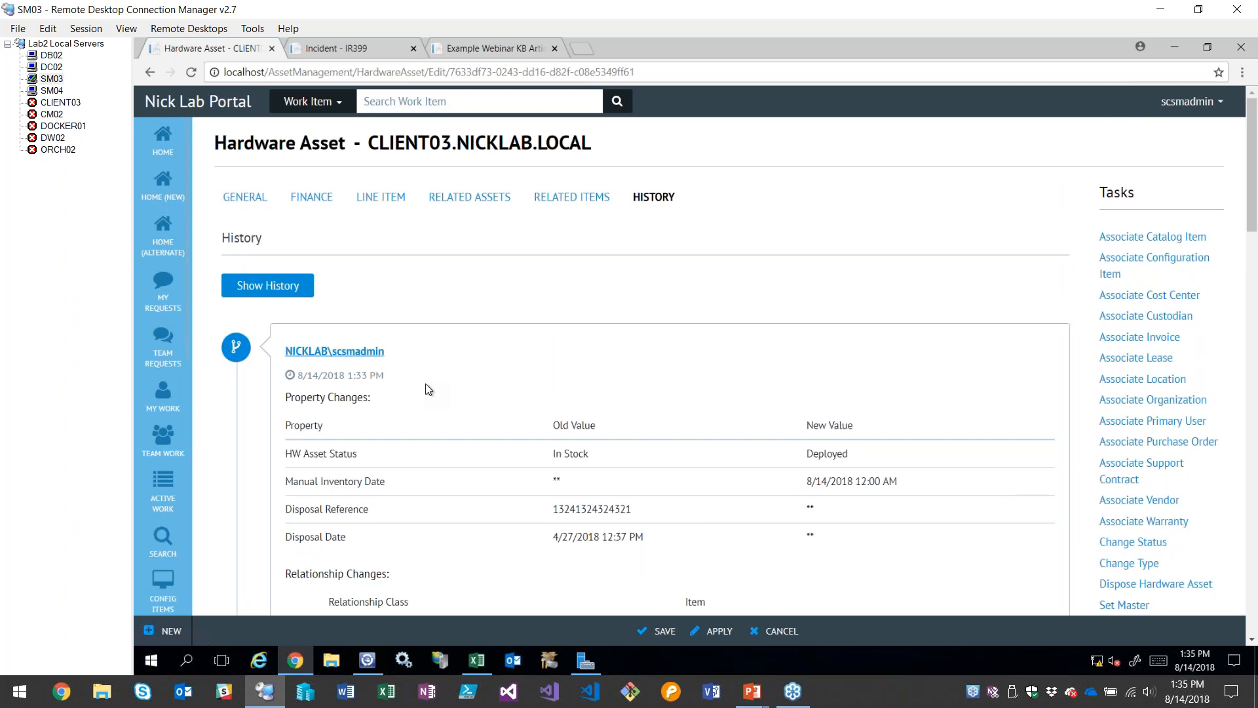
Return to the asset's finance details and check the Assigned Date
{"action": "left_click", "coordinate": [309, 197]}
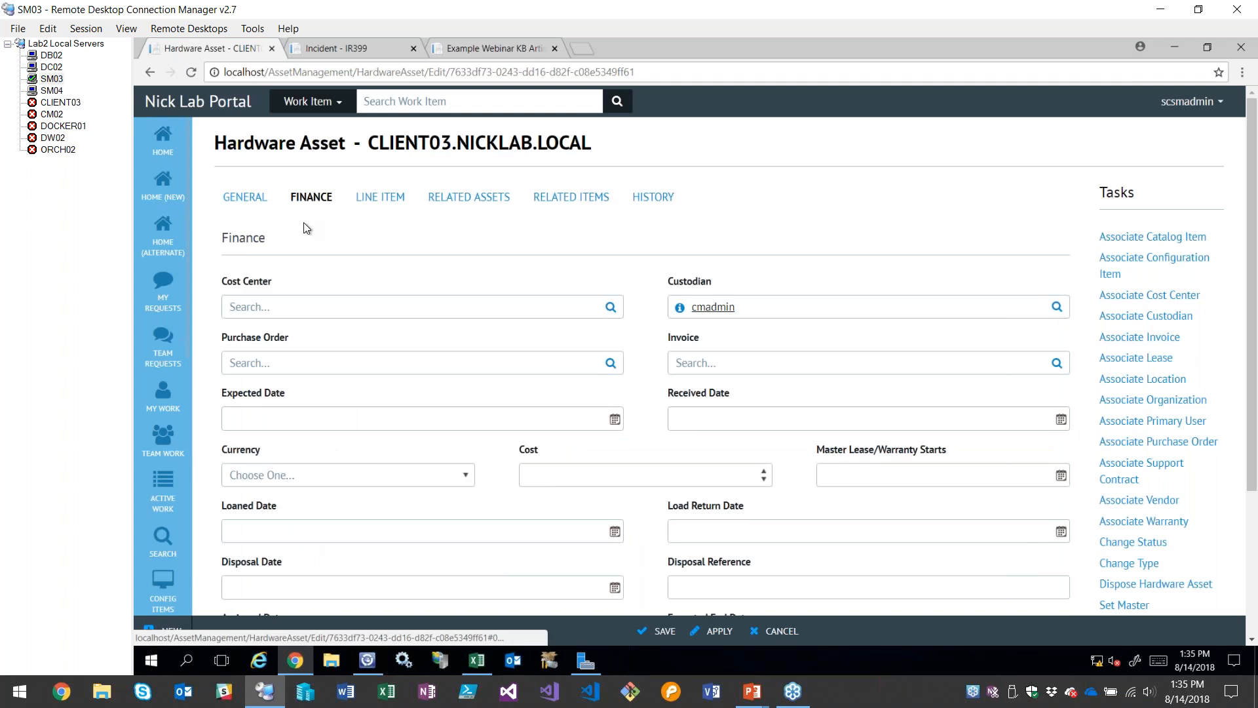
{"action": "scroll", "coordinate": [304, 223], "scroll_direction": "down", "scroll_amount": 4}
{"action": "left_click_drag", "start_coordinate": [288, 439], "coordinate": [215, 433]}
{"action": "left_click", "coordinate": [329, 414]}
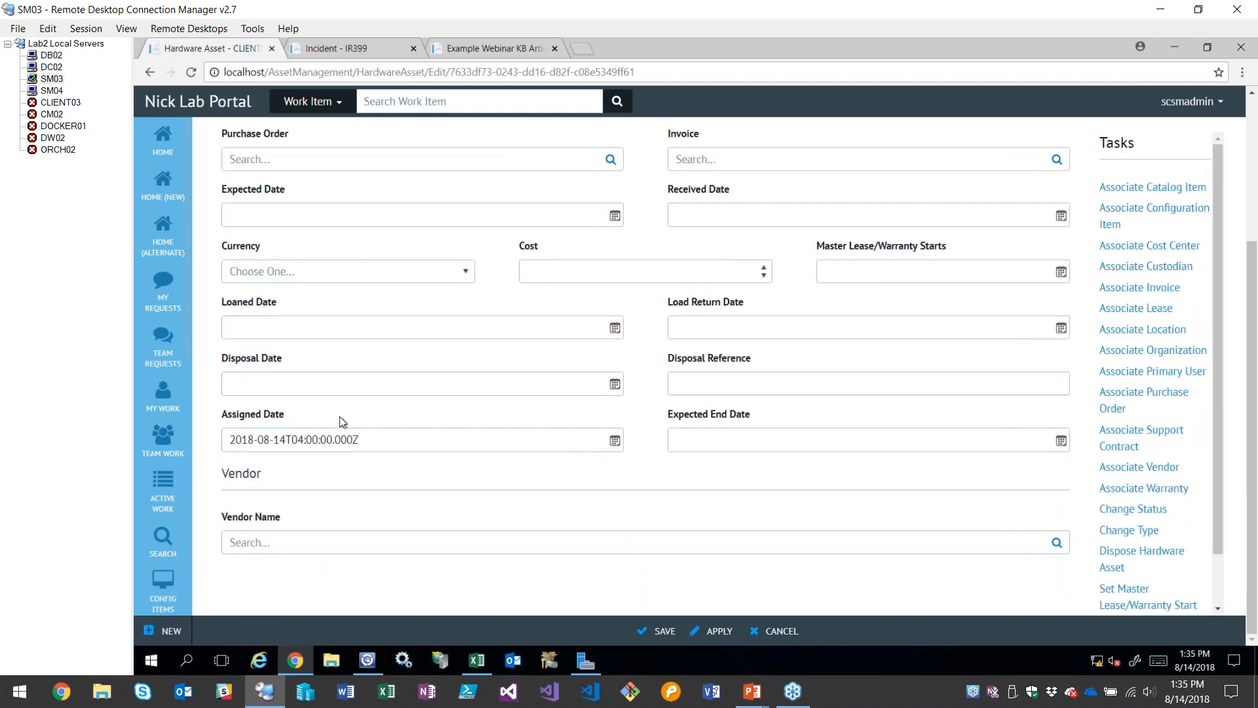
Return to the hardware asset's general details and review its fields from Asset Name down to HW Asset Status
{"action": "scroll", "coordinate": [401, 488], "scroll_direction": "up", "scroll_amount": 1}
{"action": "scroll", "coordinate": [401, 489], "scroll_direction": "up", "scroll_amount": 3}
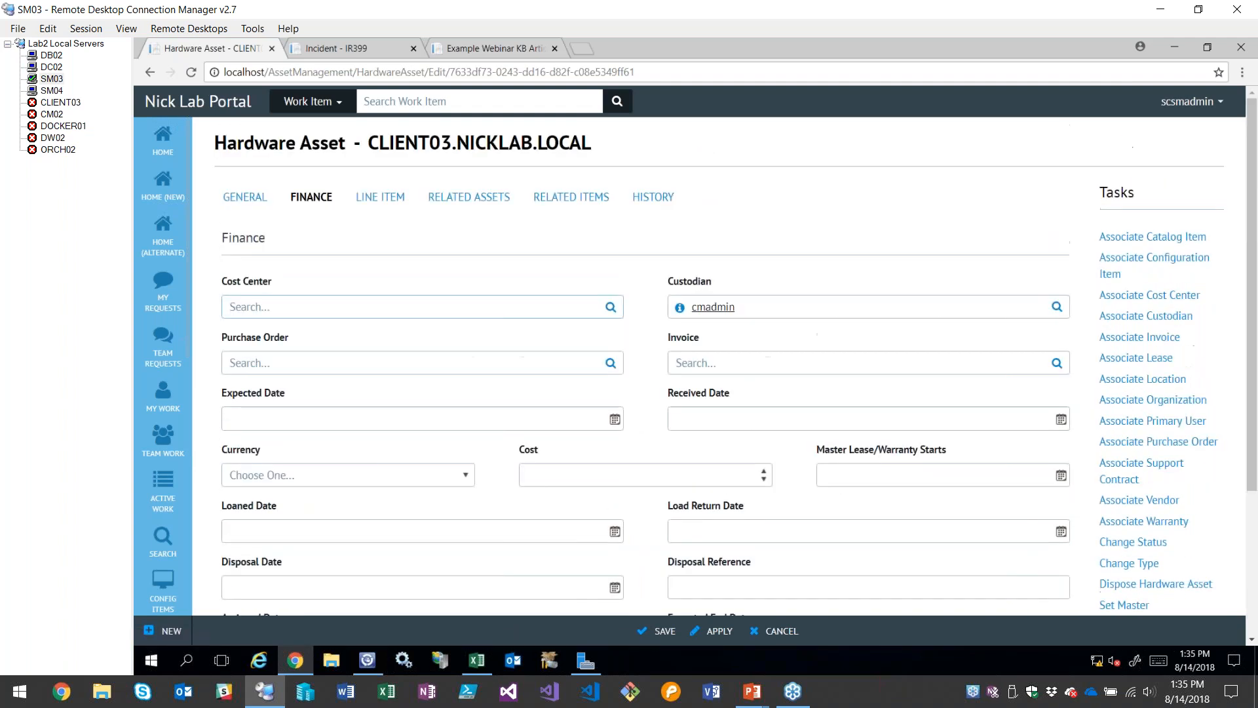
{"action": "left_click", "coordinate": [245, 198]}
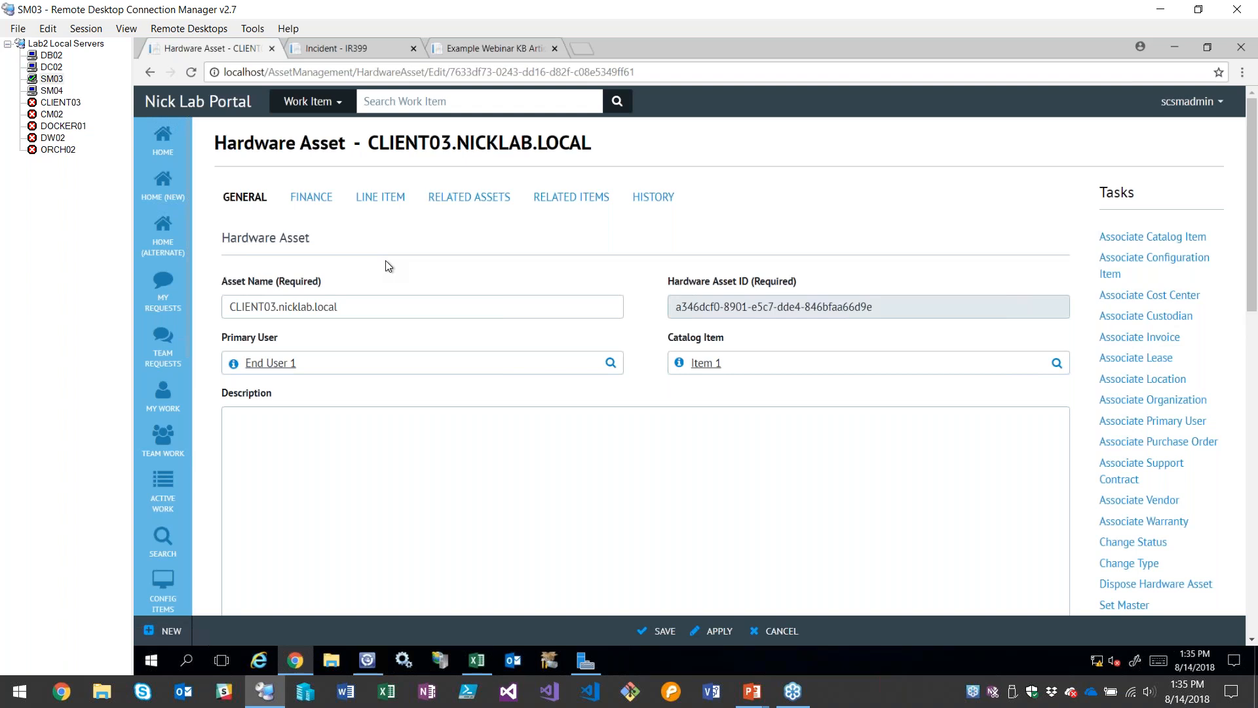
{"action": "scroll", "coordinate": [375, 263], "scroll_direction": "down", "scroll_amount": 2}
{"action": "left_click", "coordinate": [369, 324]}
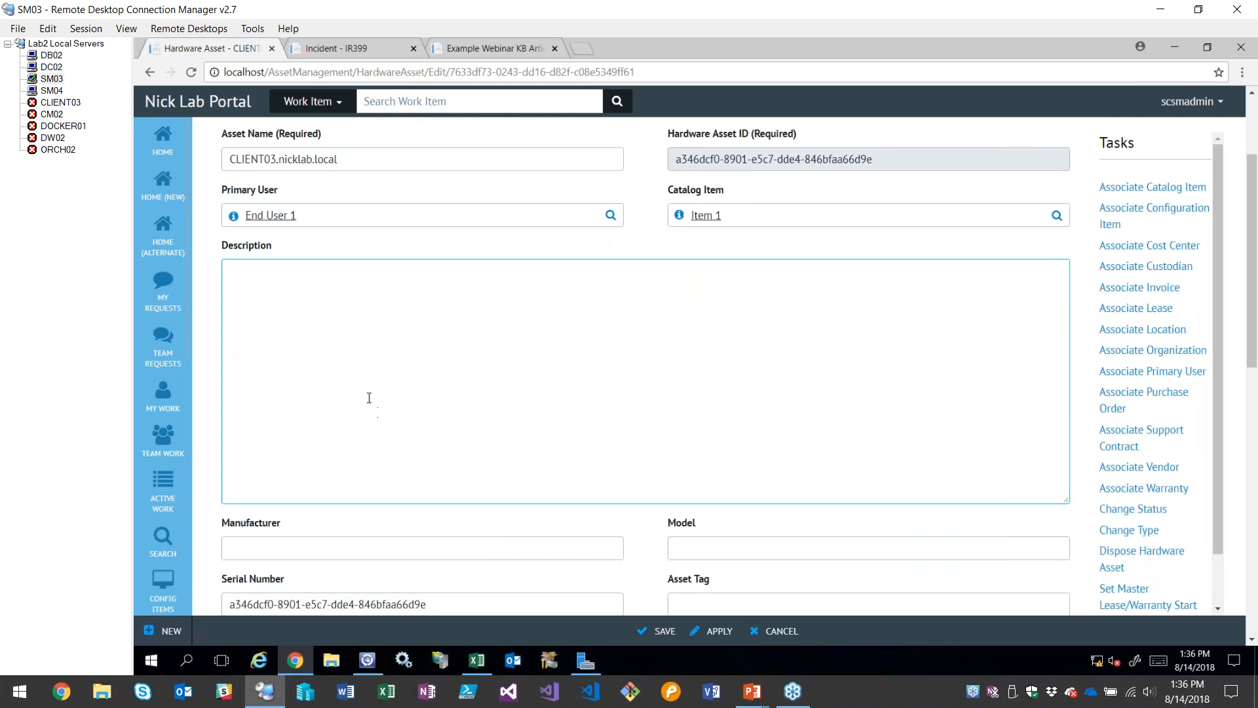
{"action": "scroll", "coordinate": [393, 384], "scroll_direction": "down", "scroll_amount": 1}
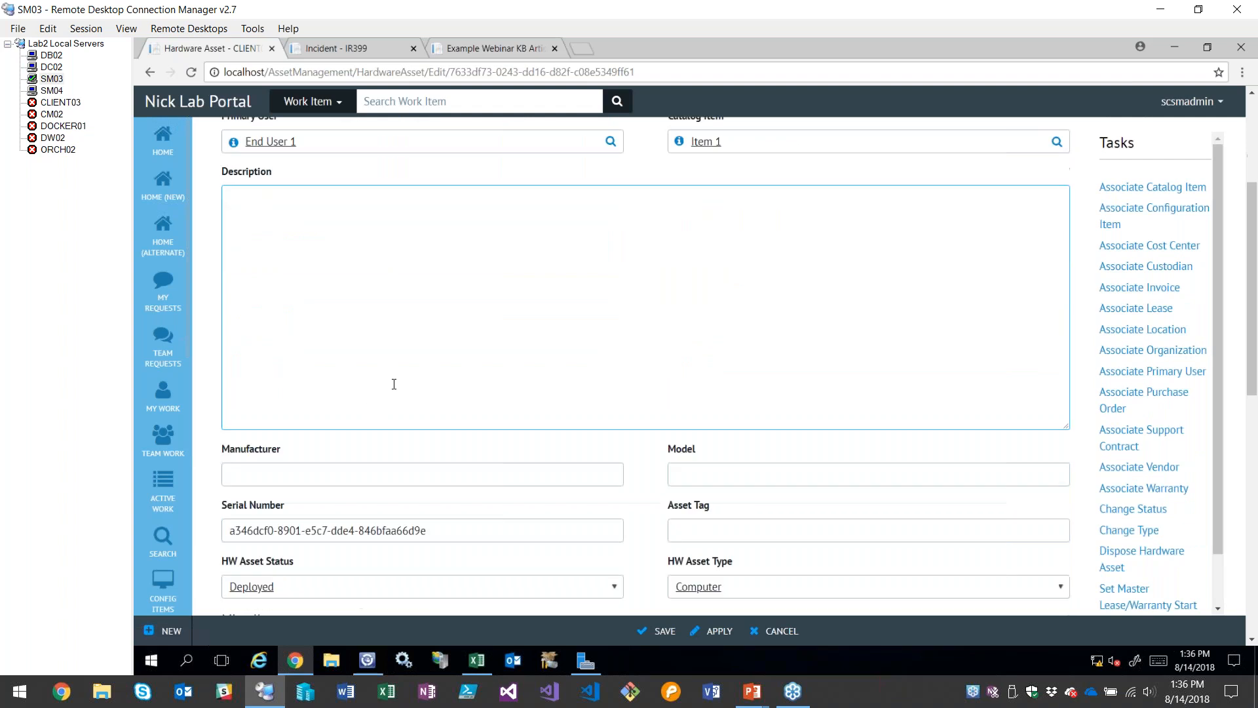
{"action": "scroll", "coordinate": [394, 384], "scroll_direction": "up", "scroll_amount": 3}
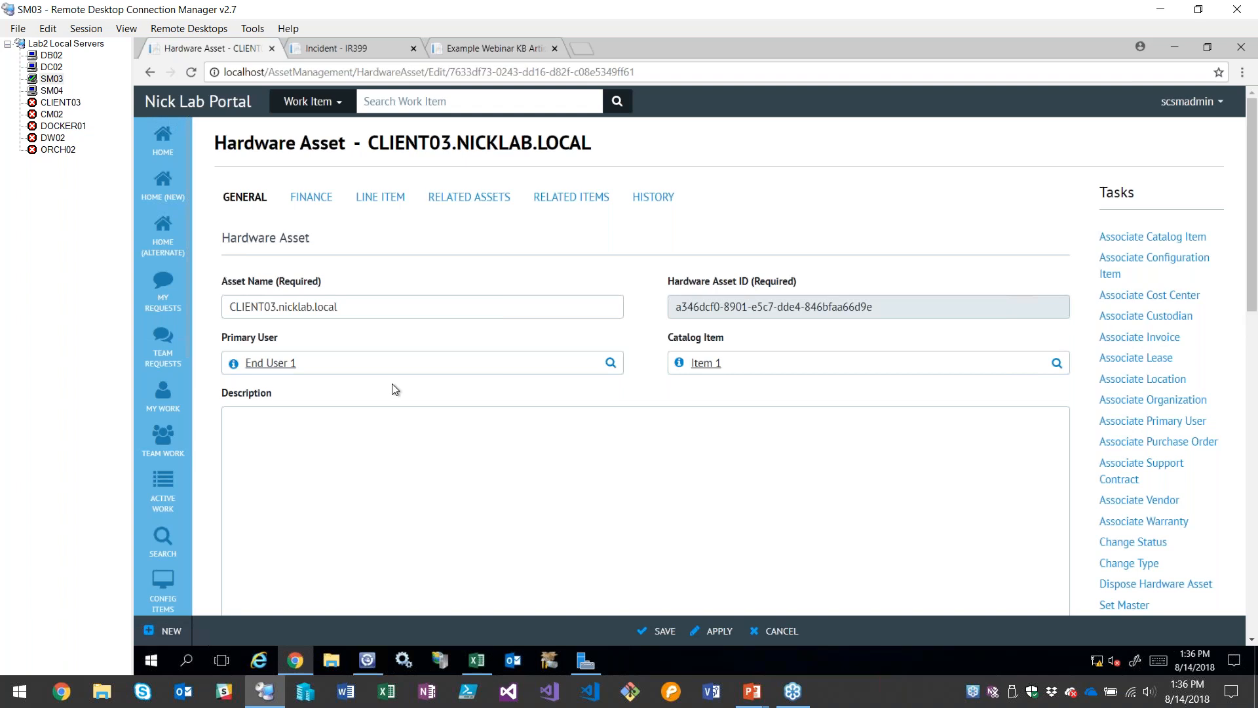
Switch to the running PowerPoint slide show and advance the Deployment Process slide to reveal its example asset fields
{"action": "key", "text": "alt+Tab"}
{"action": "key", "text": "alt+Tab"}
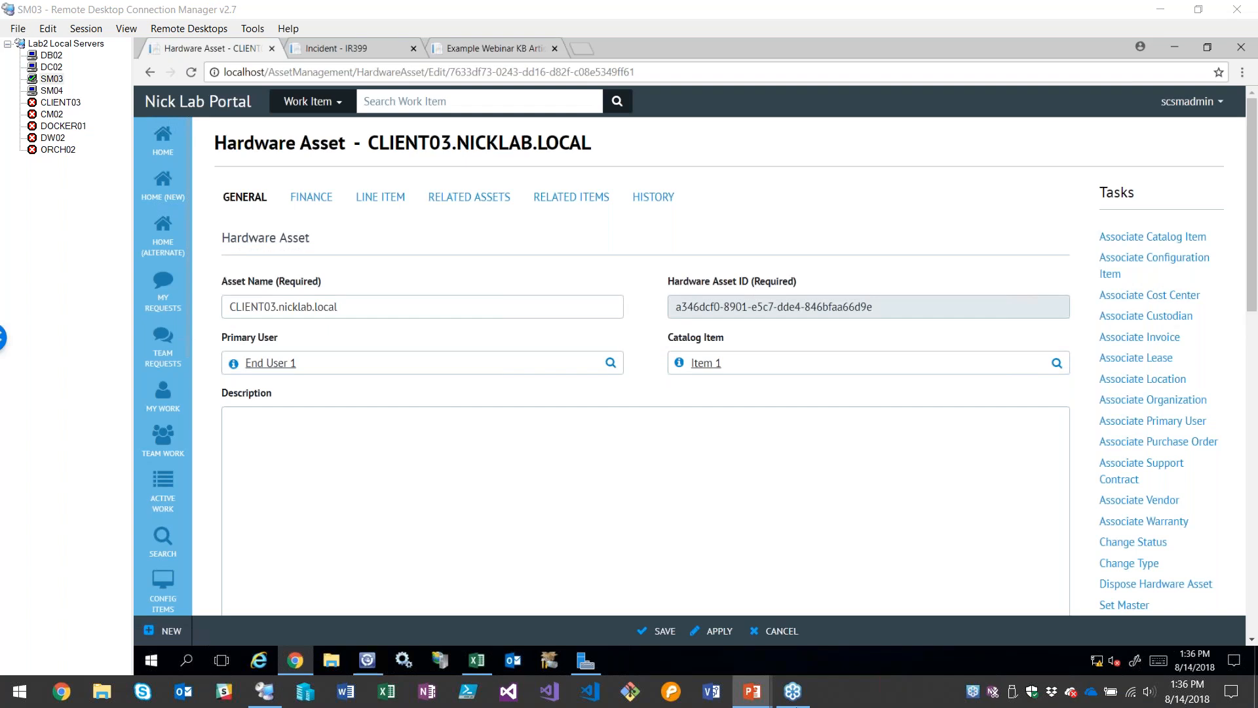
{"action": "mouse_move", "coordinate": [753, 690]}
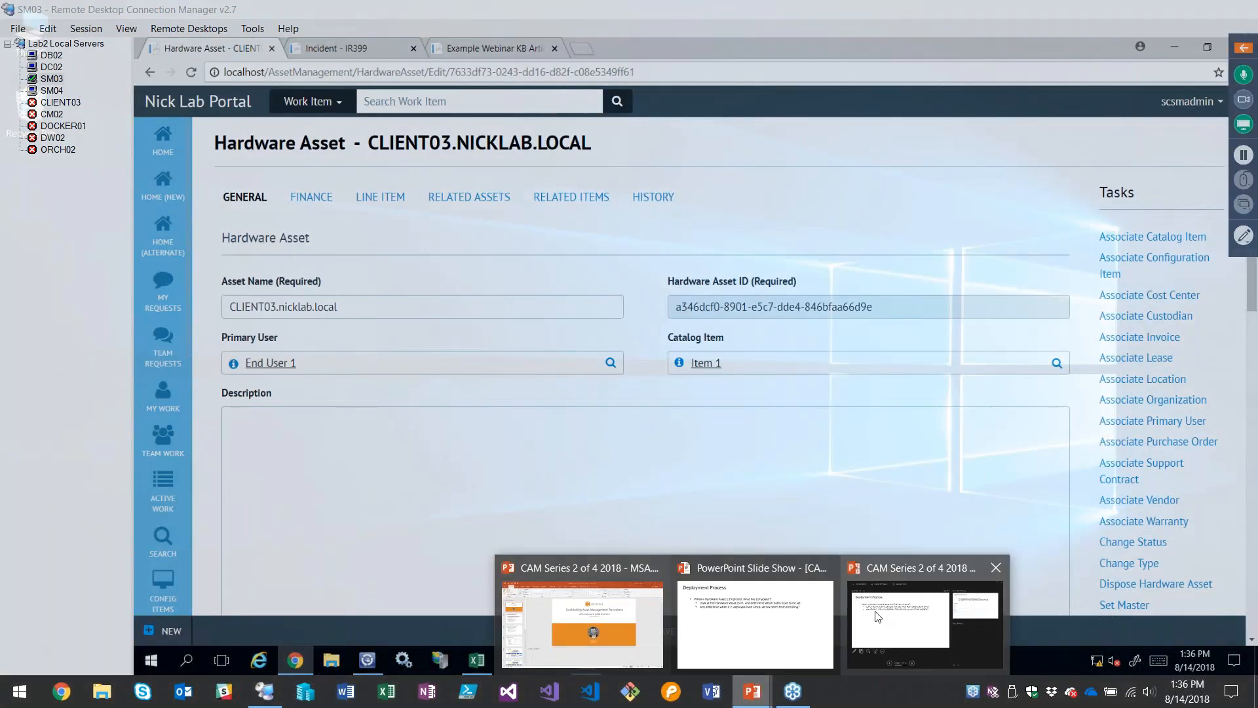
{"action": "left_click", "coordinate": [877, 616]}
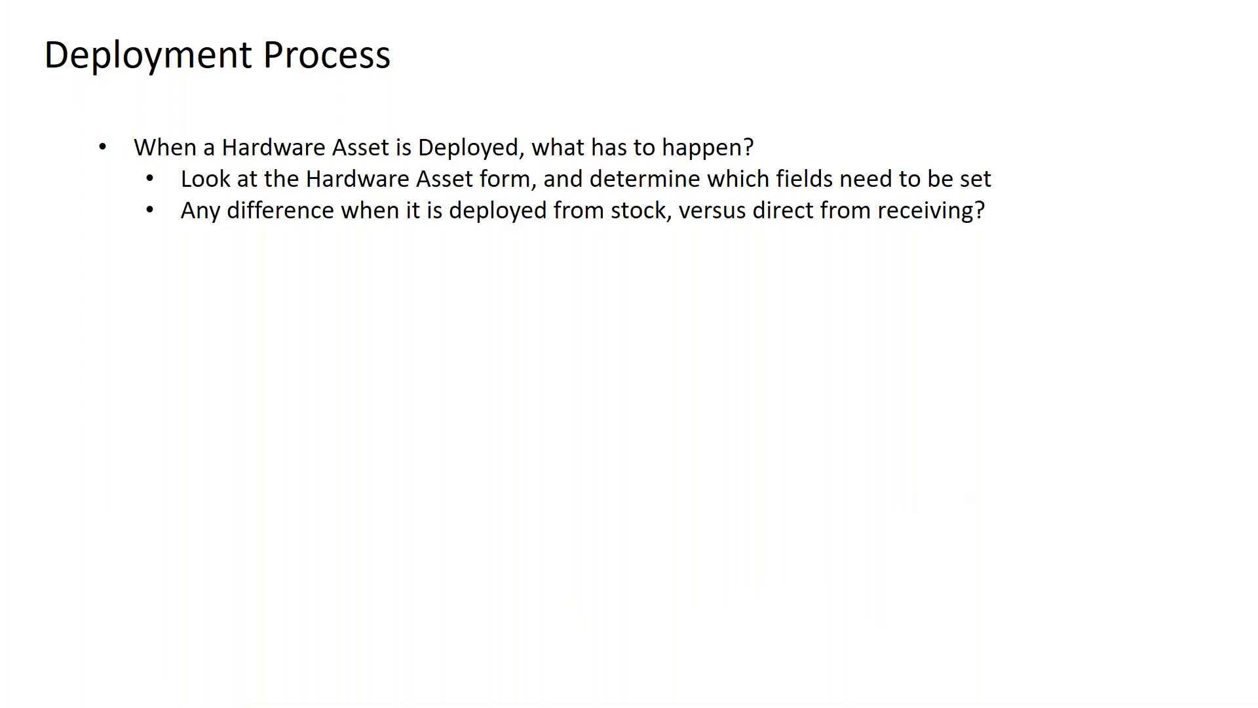
{"action": "key", "text": "Right"}
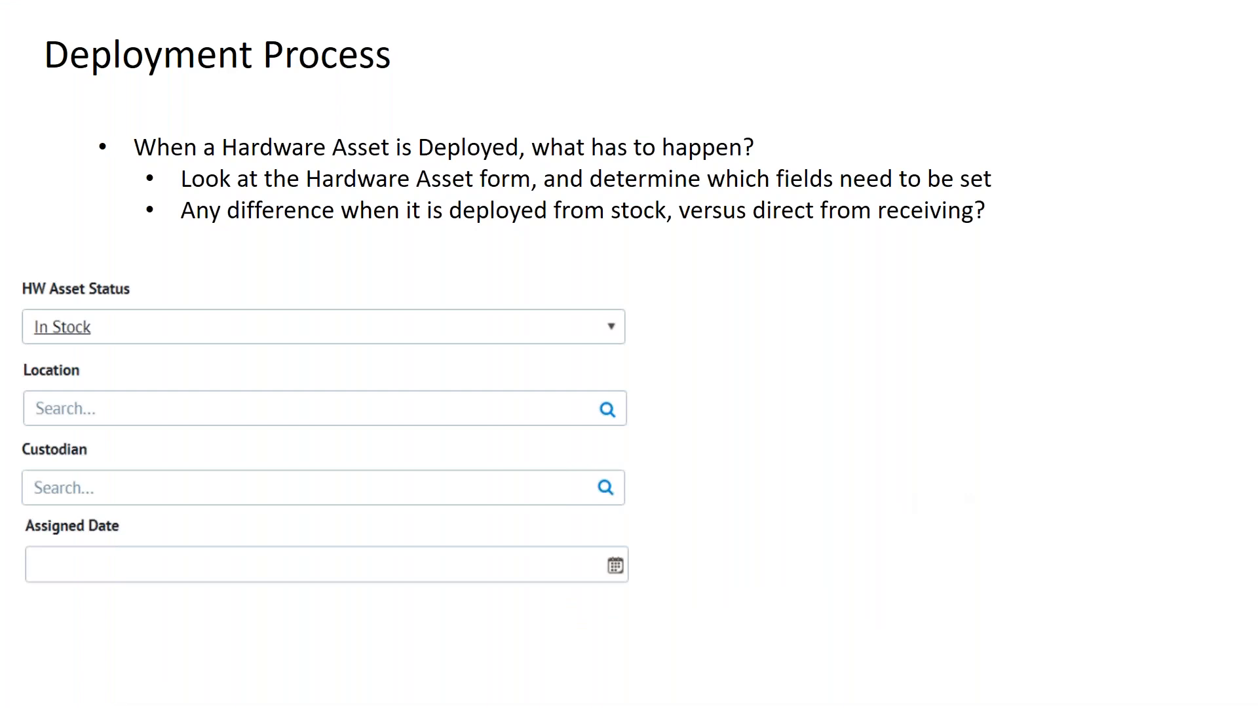
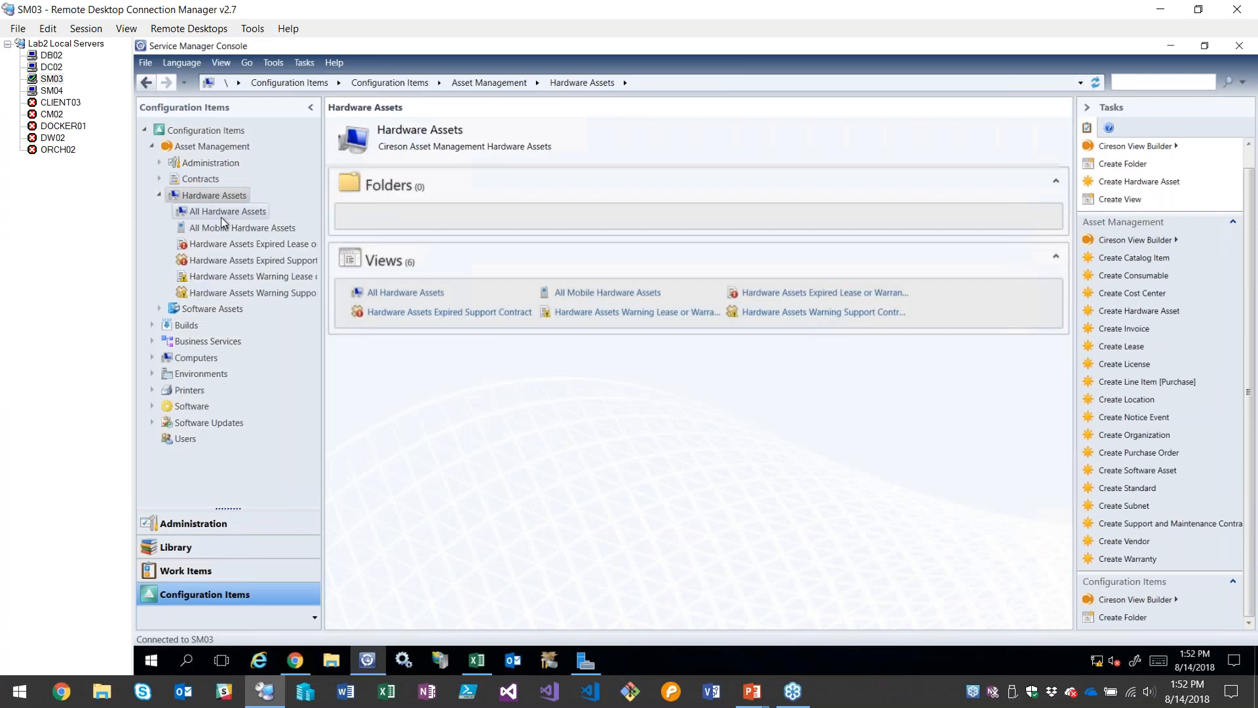
Show all hardware assets, start a new view in the Hardware Assets folder, examine its criteria settings, and discard it
{"action": "left_click", "coordinate": [222, 215]}
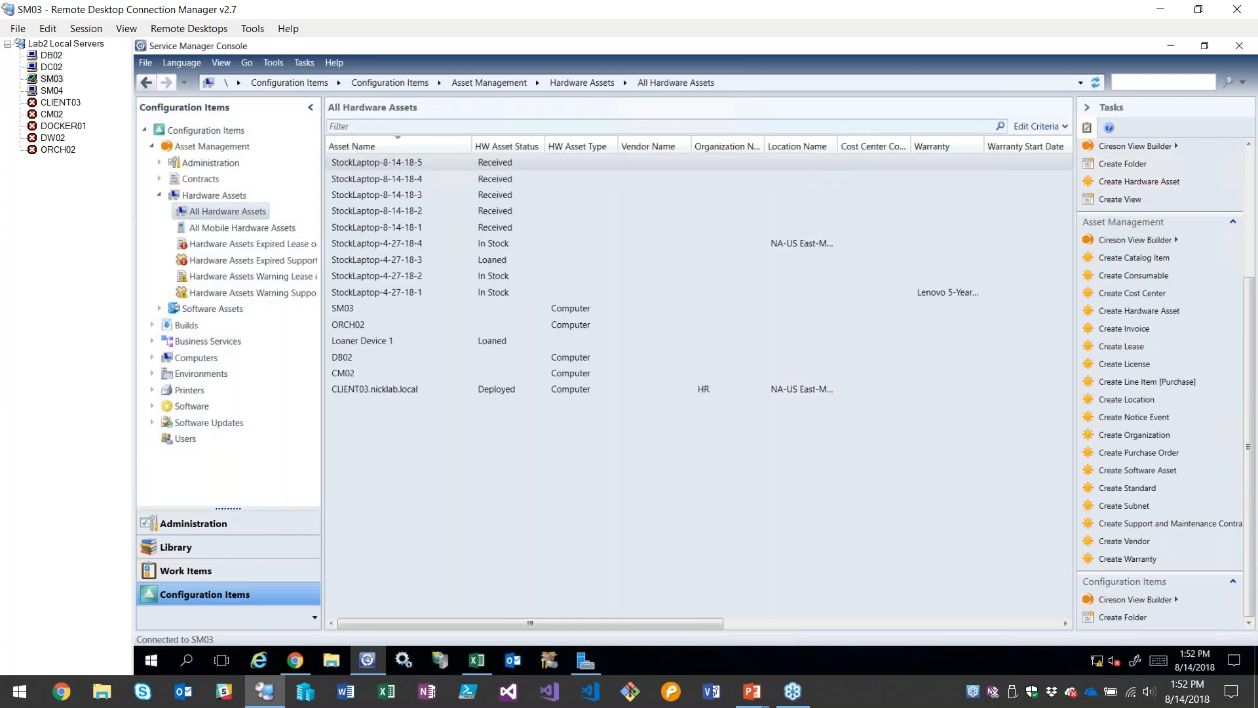
{"action": "right_click", "coordinate": [224, 199]}
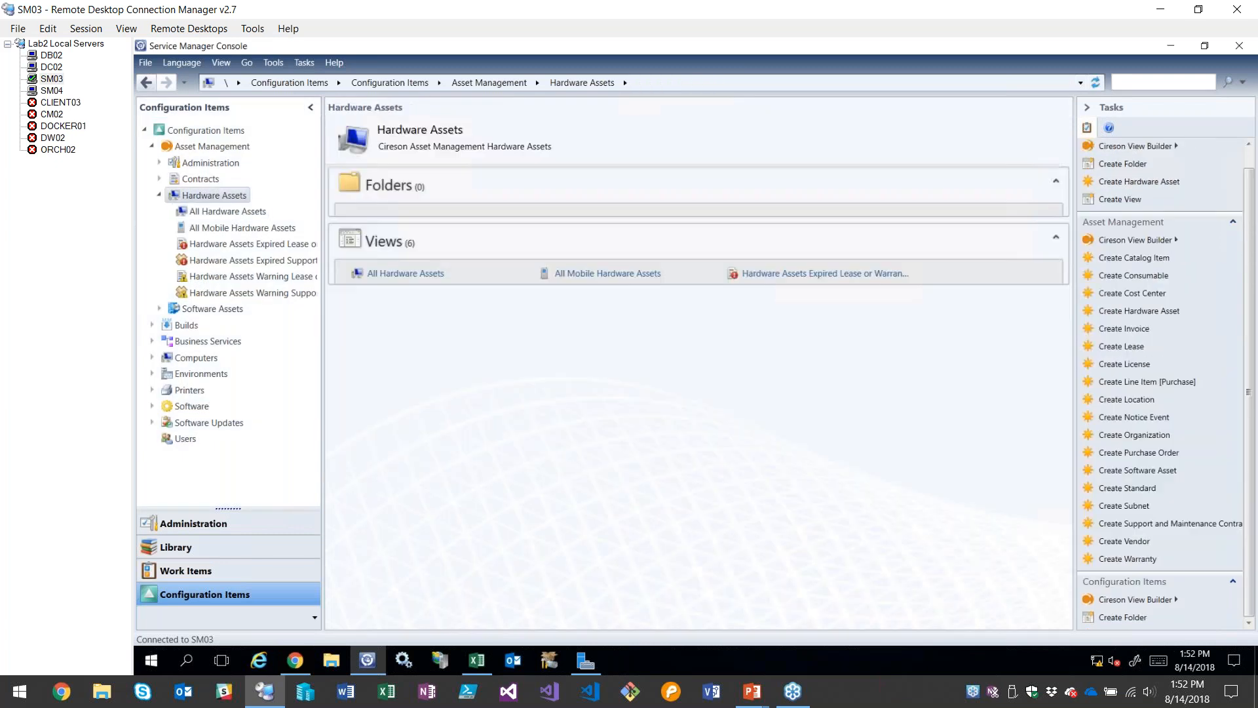
{"action": "mouse_move", "coordinate": [281, 209]}
{"action": "left_click", "coordinate": [414, 223]}
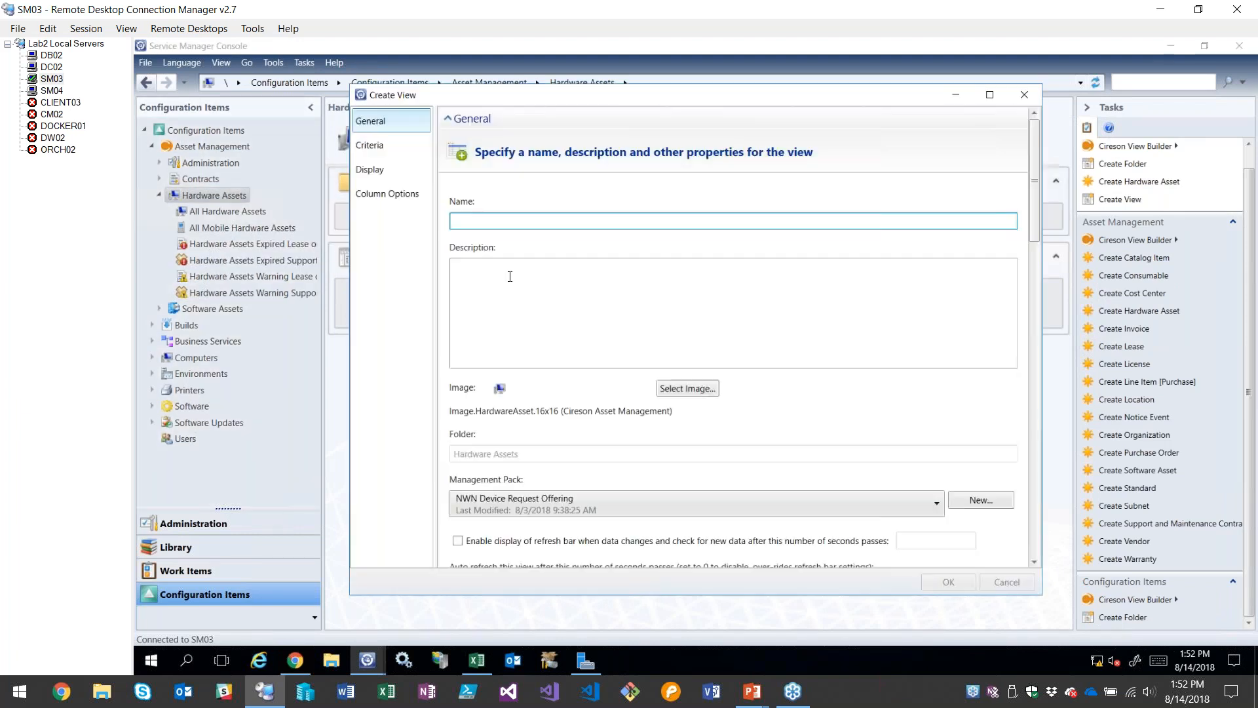
{"action": "left_click", "coordinate": [402, 148]}
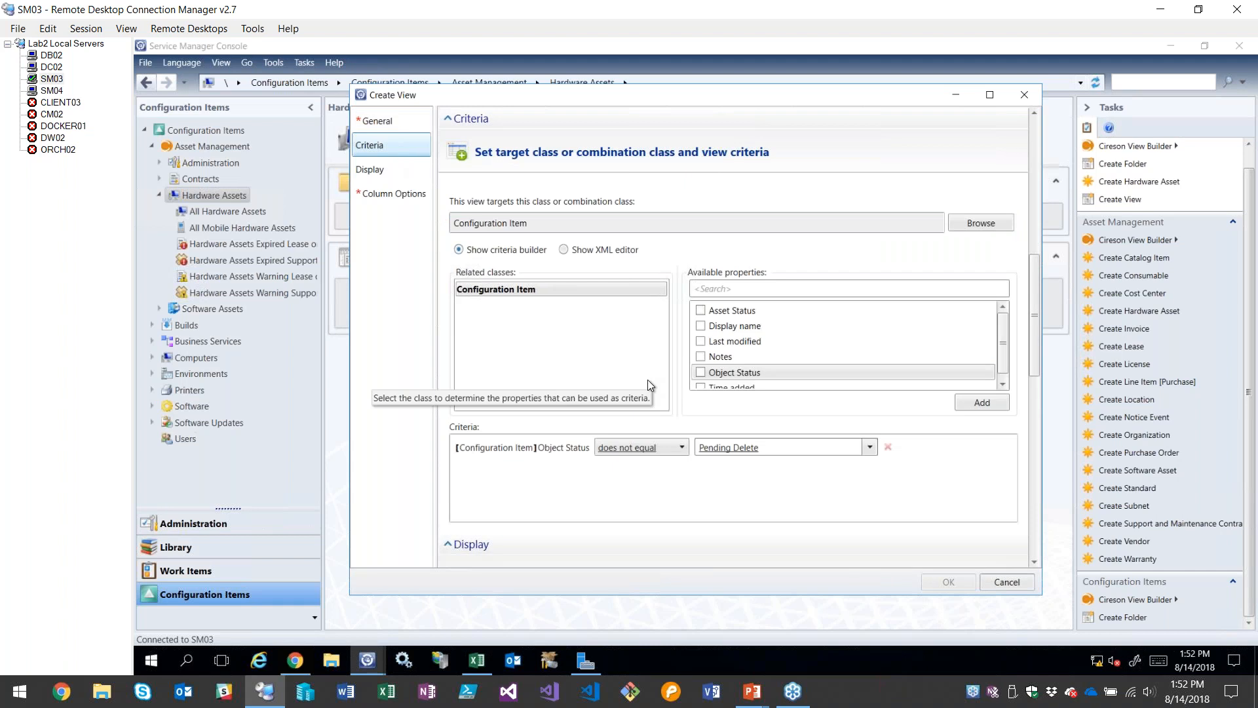
{"action": "left_click", "coordinate": [1007, 582]}
Reopen the All Hardware Assets view and select the computers SM03, ORCH02, DB02 and CM02 together
{"action": "left_click", "coordinate": [247, 212]}
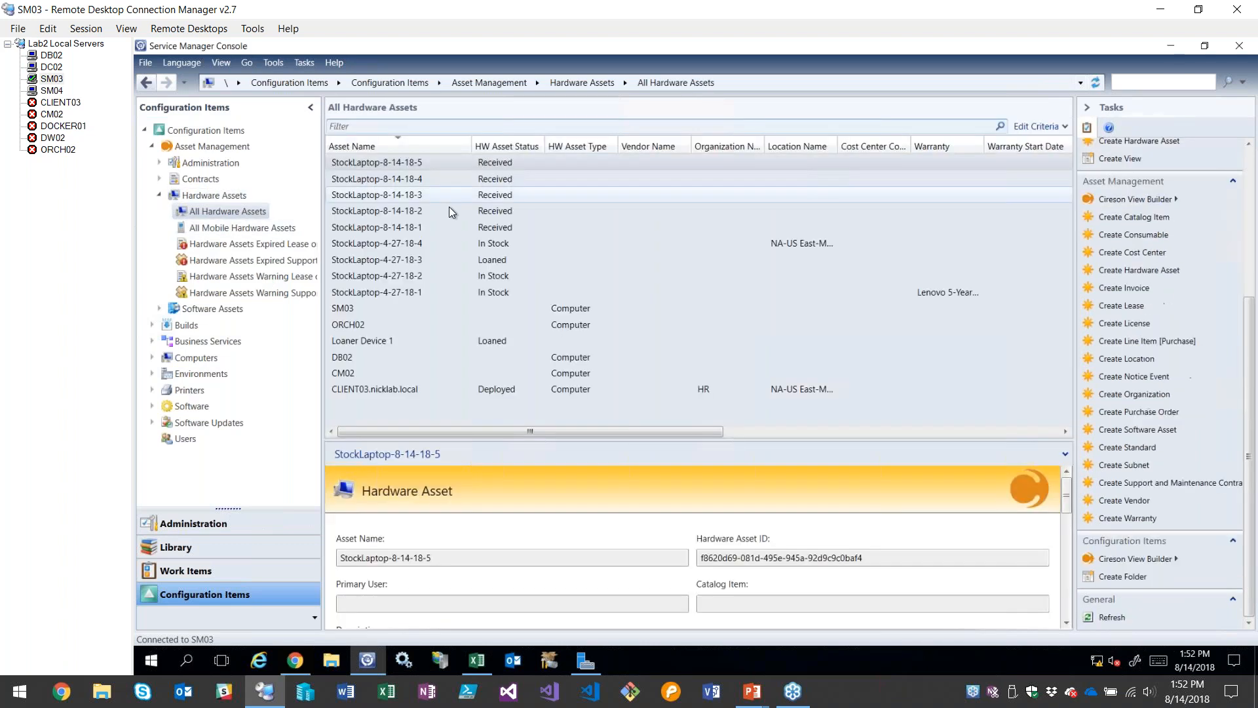
{"action": "left_click", "coordinate": [456, 308]}
{"action": "left_click", "coordinate": [431, 324], "text": "shift"}
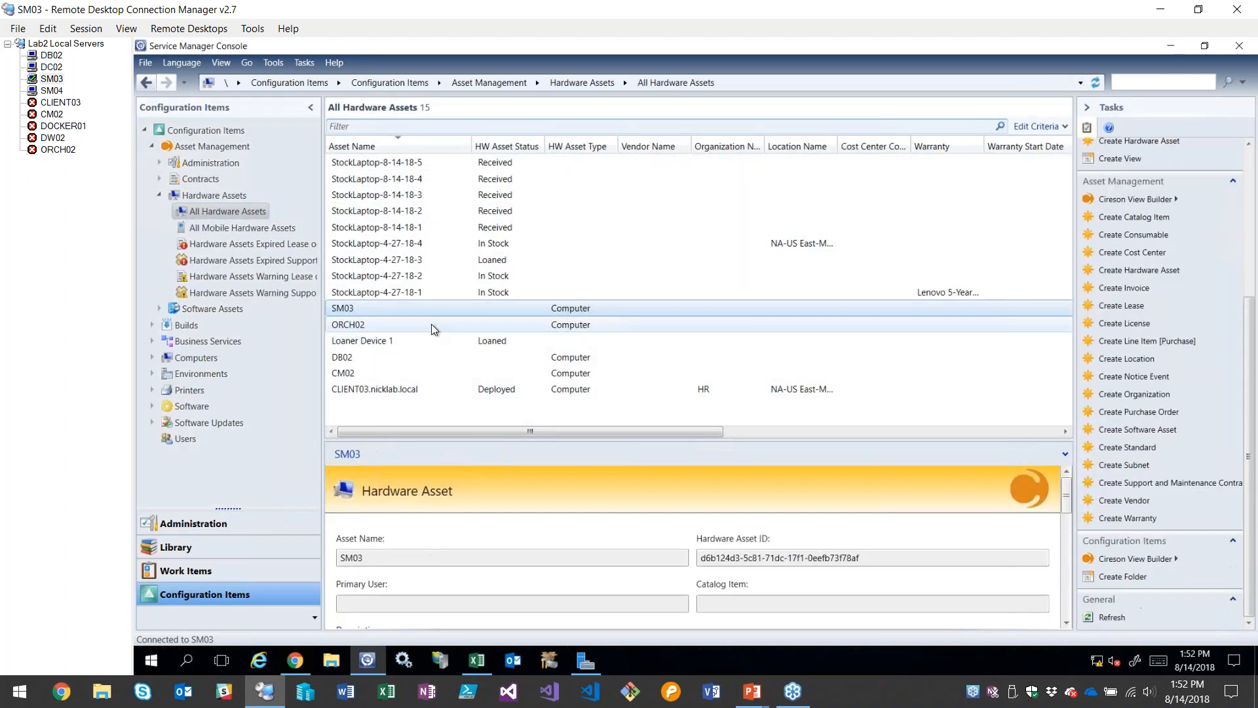
{"action": "left_click", "coordinate": [388, 357], "text": "ctrl"}
{"action": "left_click", "coordinate": [378, 373], "text": "ctrl"}
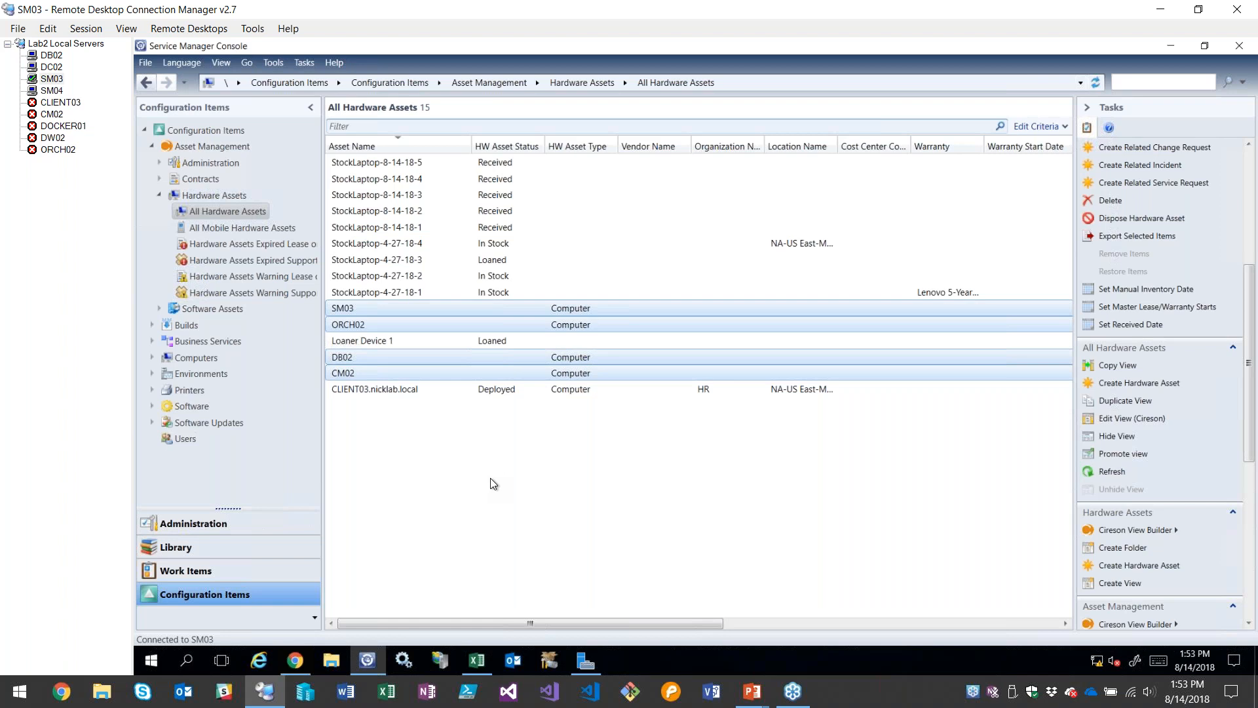
Open the SM03 hardware asset, review its general fields down to Lease or Warranty, and close it without saving
{"action": "left_click", "coordinate": [350, 310]}
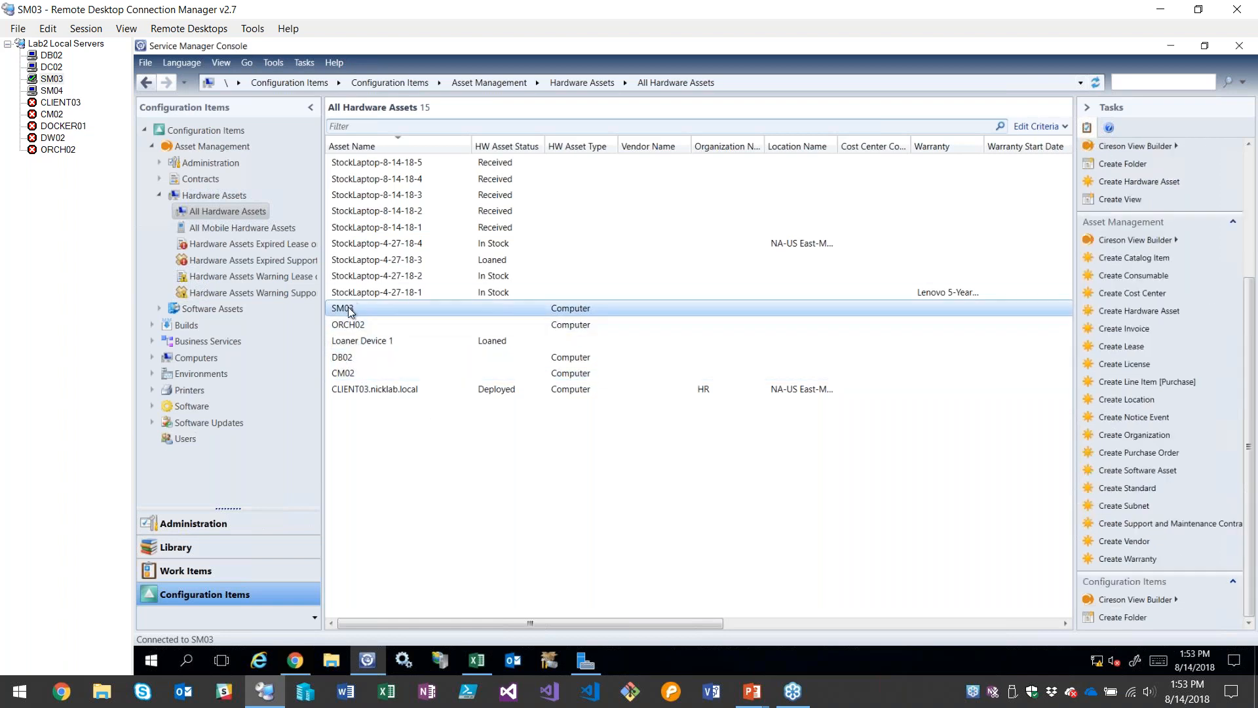
{"action": "double_click", "coordinate": [456, 363]}
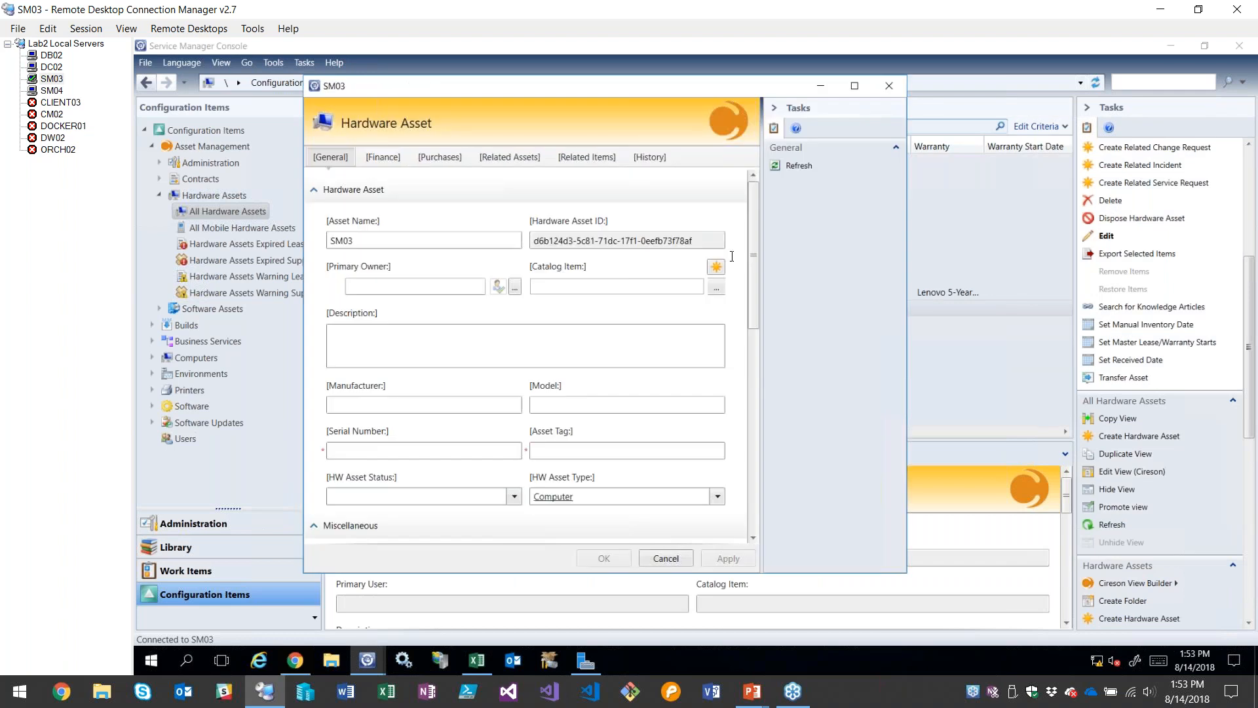
{"action": "scroll", "coordinate": [751, 262], "scroll_direction": "down", "scroll_amount": 3}
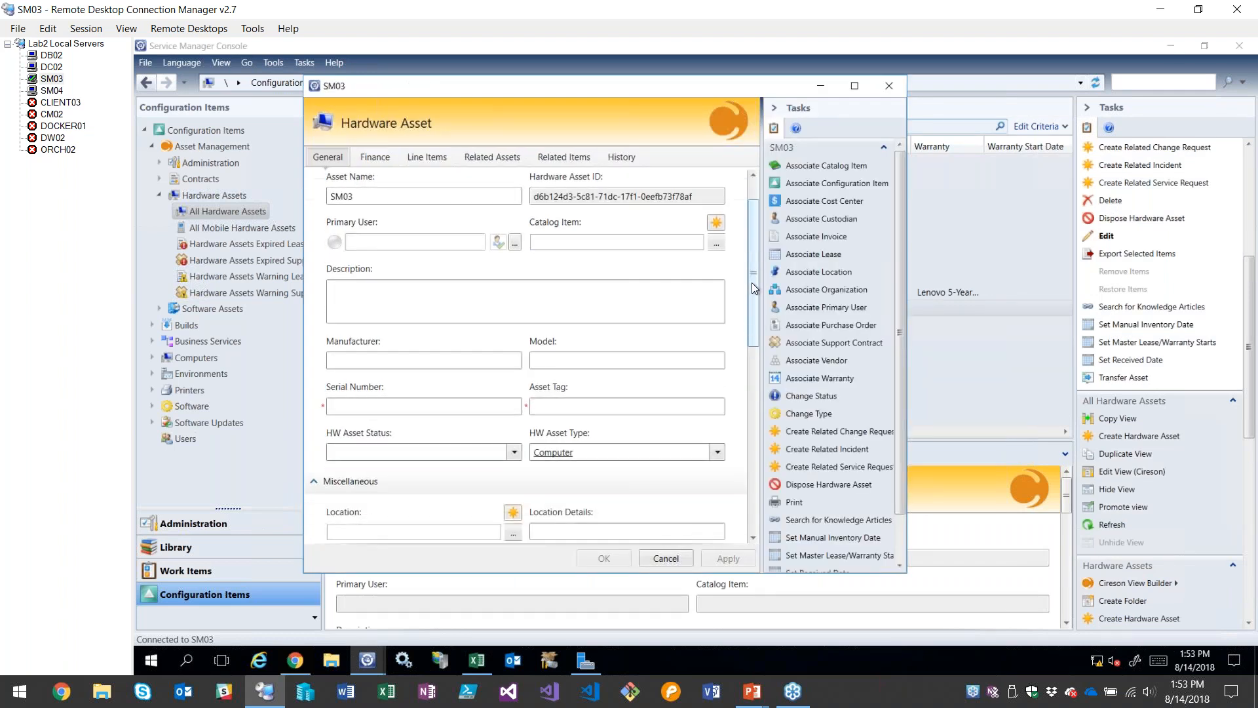
{"action": "scroll", "coordinate": [752, 249], "scroll_direction": "up", "scroll_amount": 3}
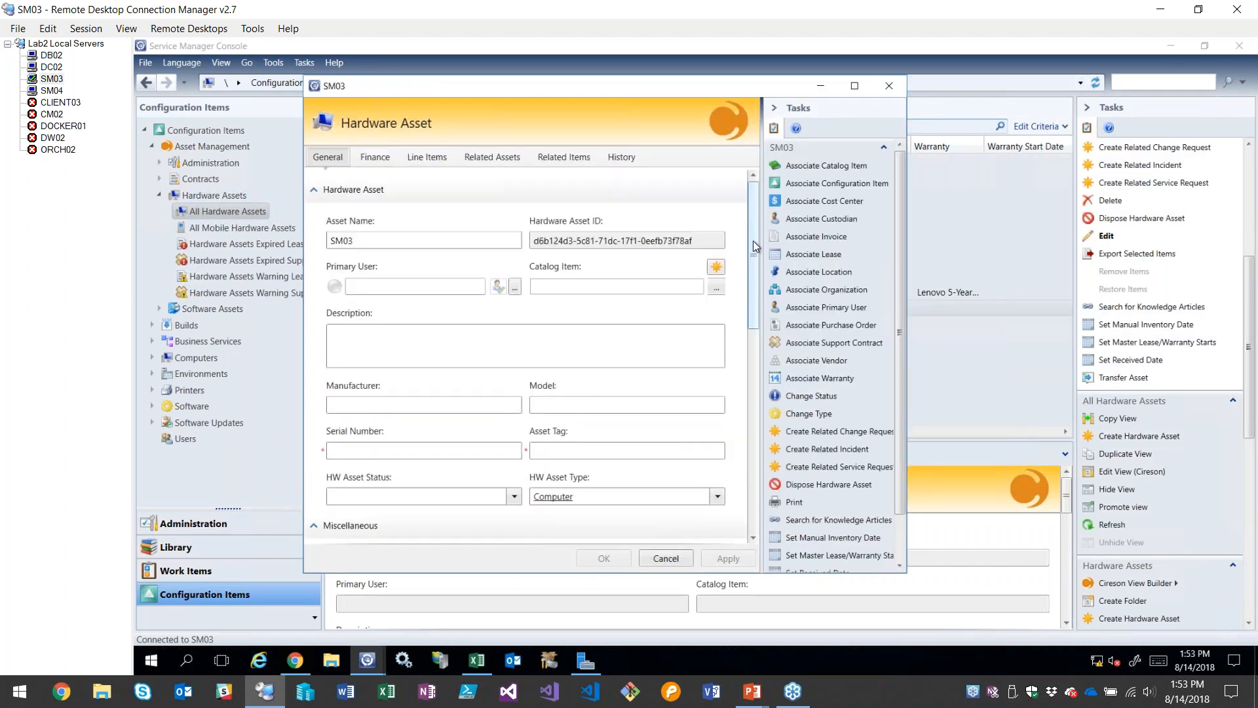
{"action": "left_click_drag", "start_coordinate": [753, 241], "coordinate": [737, 371]}
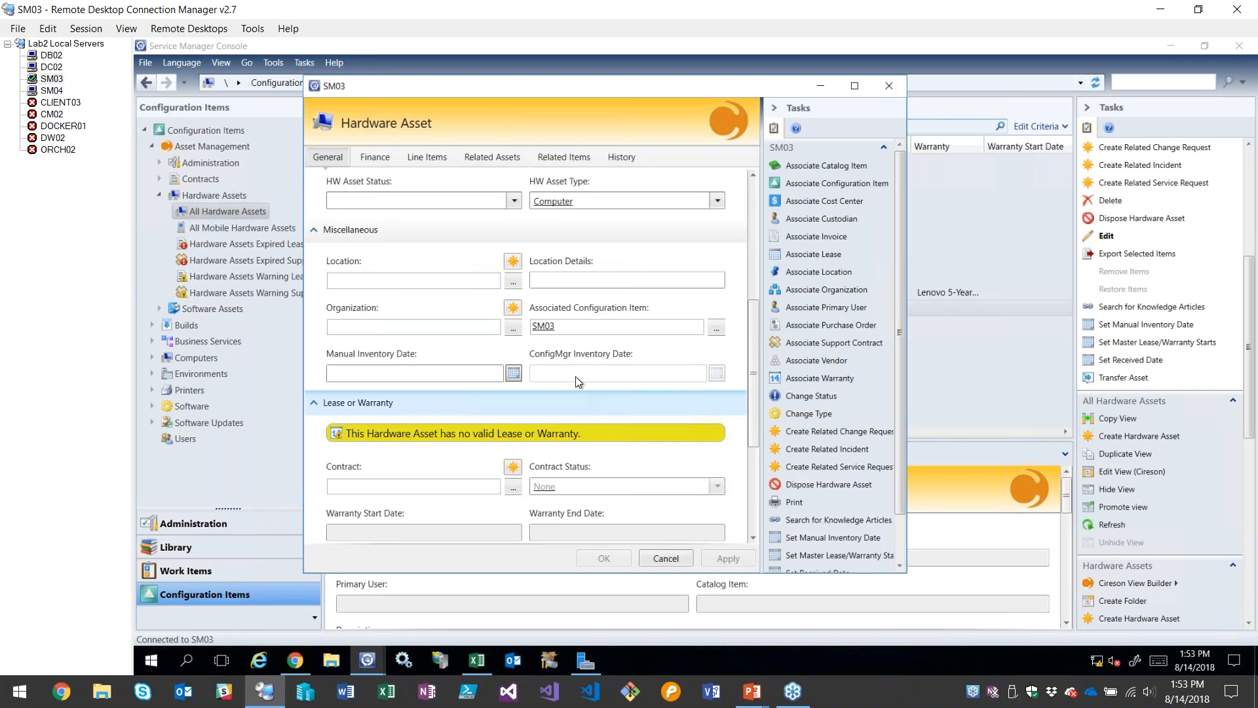
{"action": "left_click", "coordinate": [666, 558]}
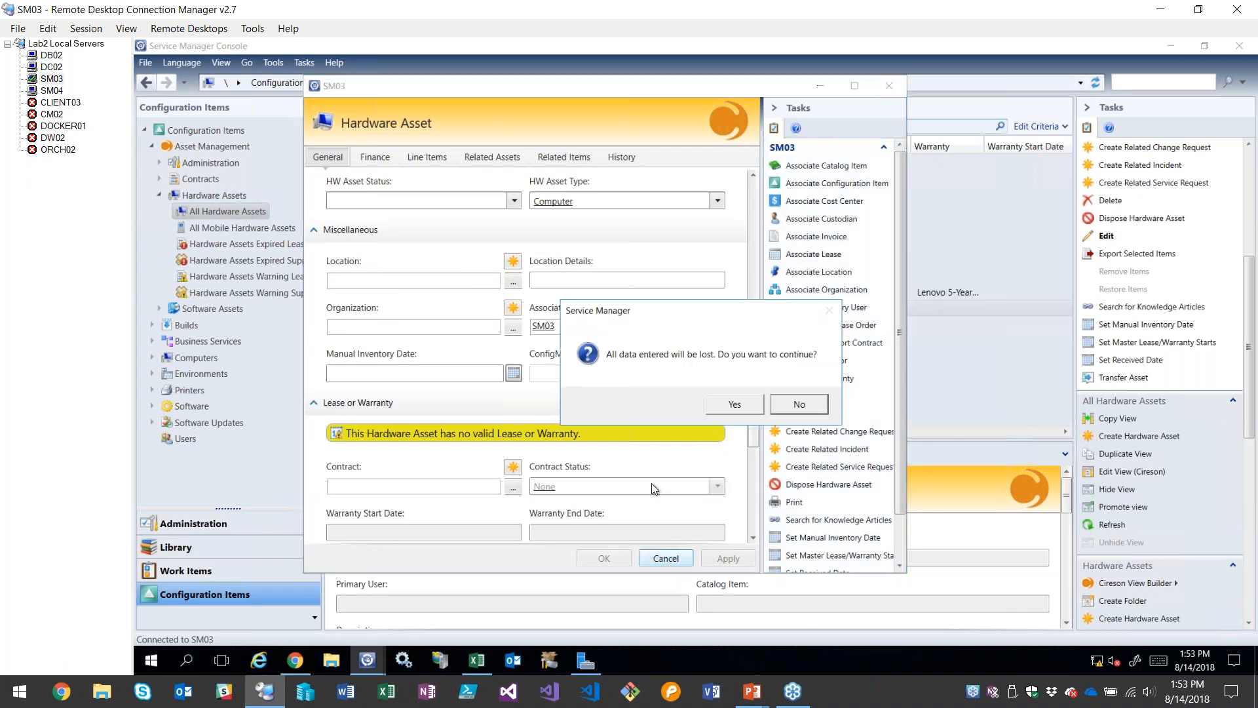
{"action": "left_click", "coordinate": [733, 406]}
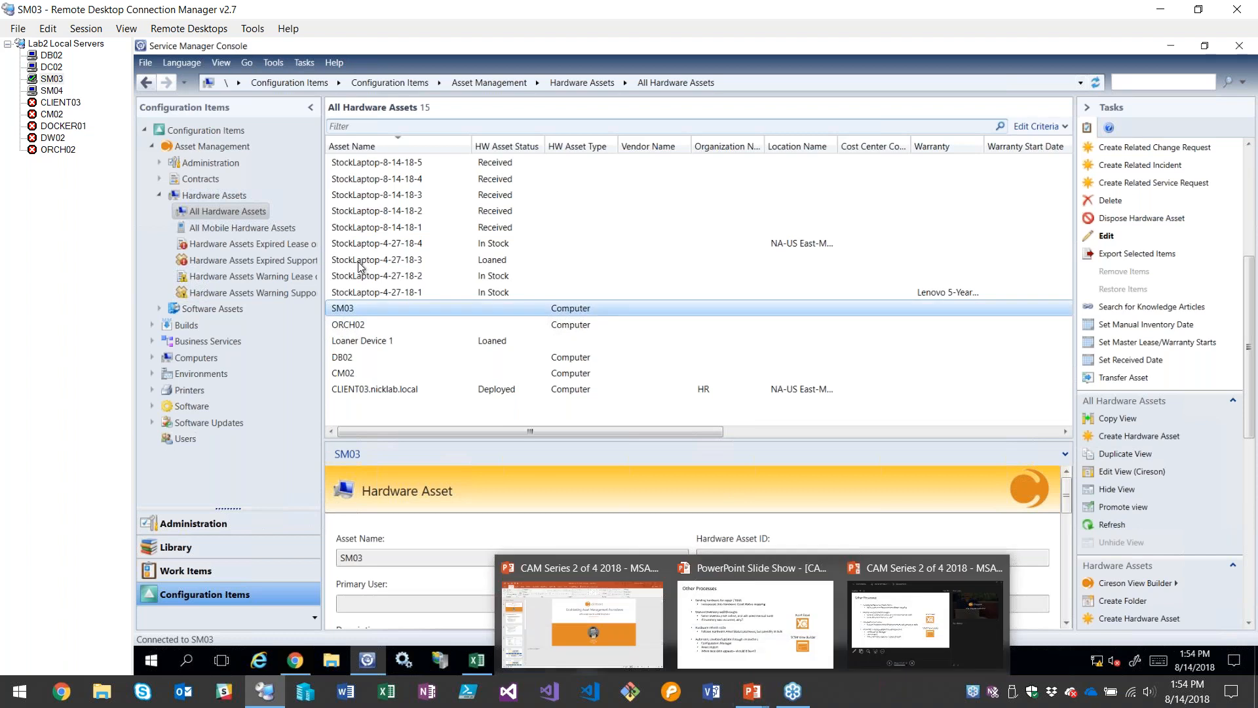
Open the StockLaptop-4-27-18-3 hardware asset, review its finance details including the loan and assigned dates, and close it without saving
{"action": "left_click", "coordinate": [362, 322]}
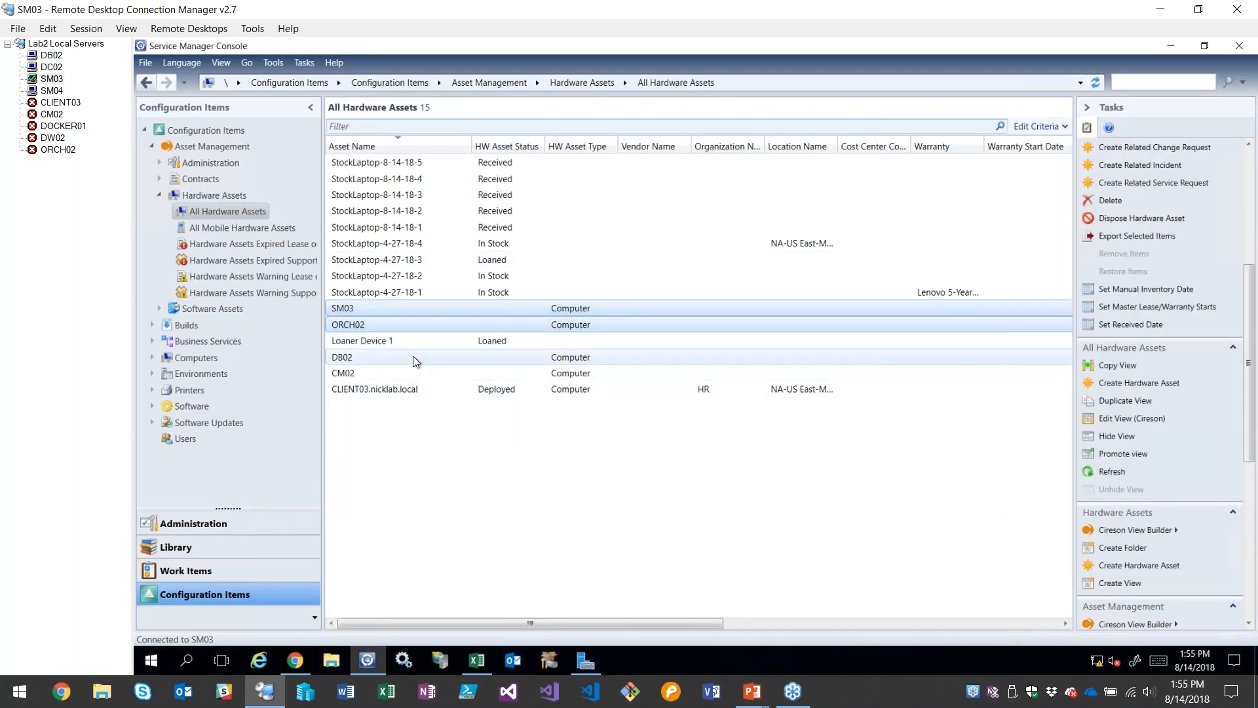
{"action": "left_click", "coordinate": [407, 324]}
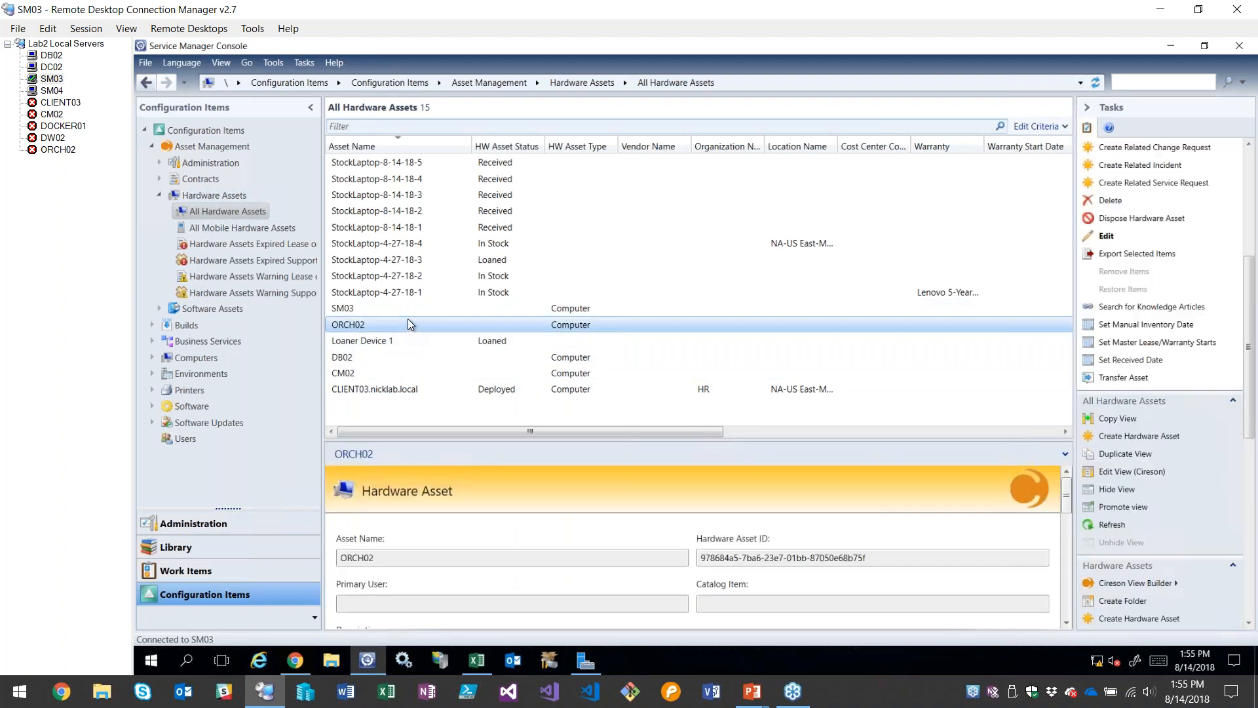
{"action": "left_click", "coordinate": [424, 260]}
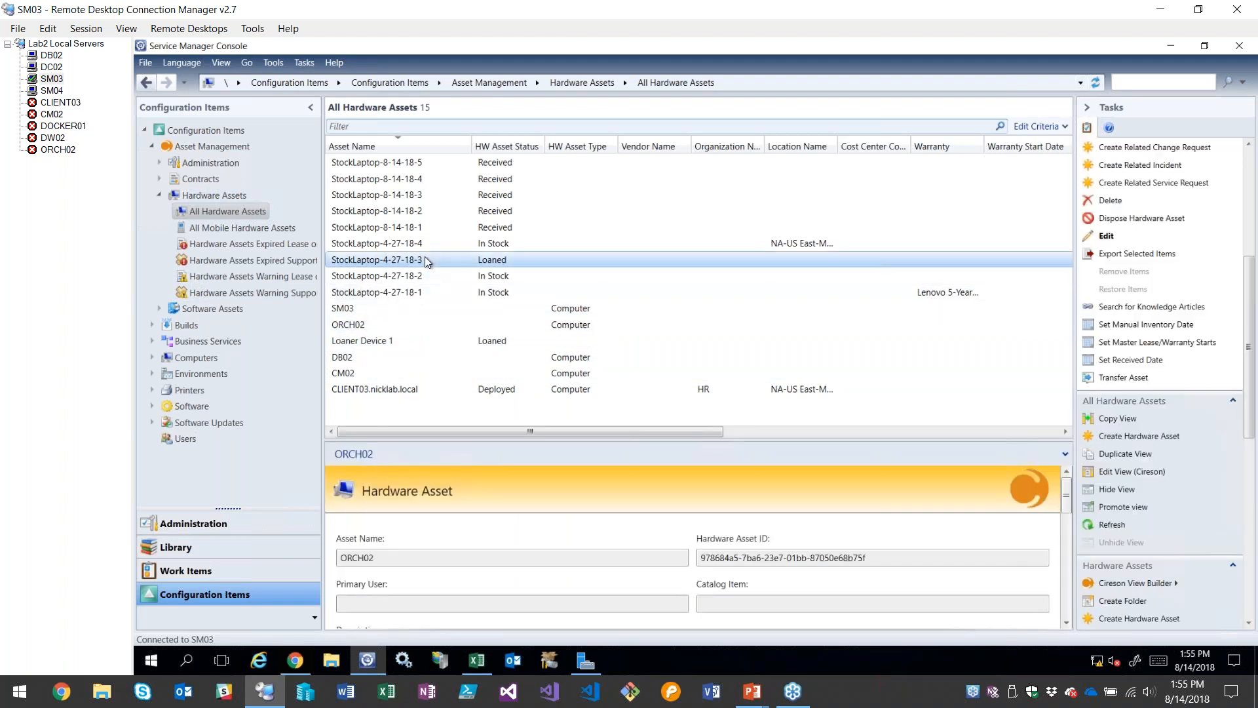
{"action": "double_click", "coordinate": [423, 262]}
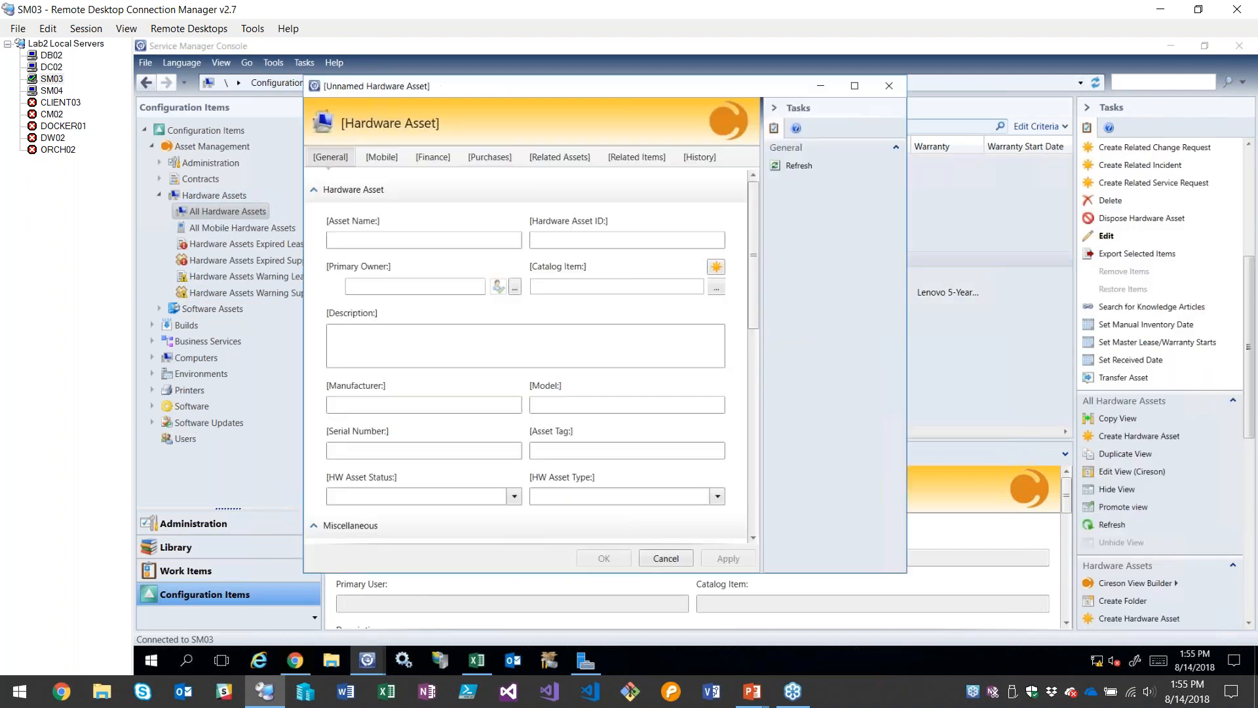
{"action": "left_click", "coordinate": [375, 157]}
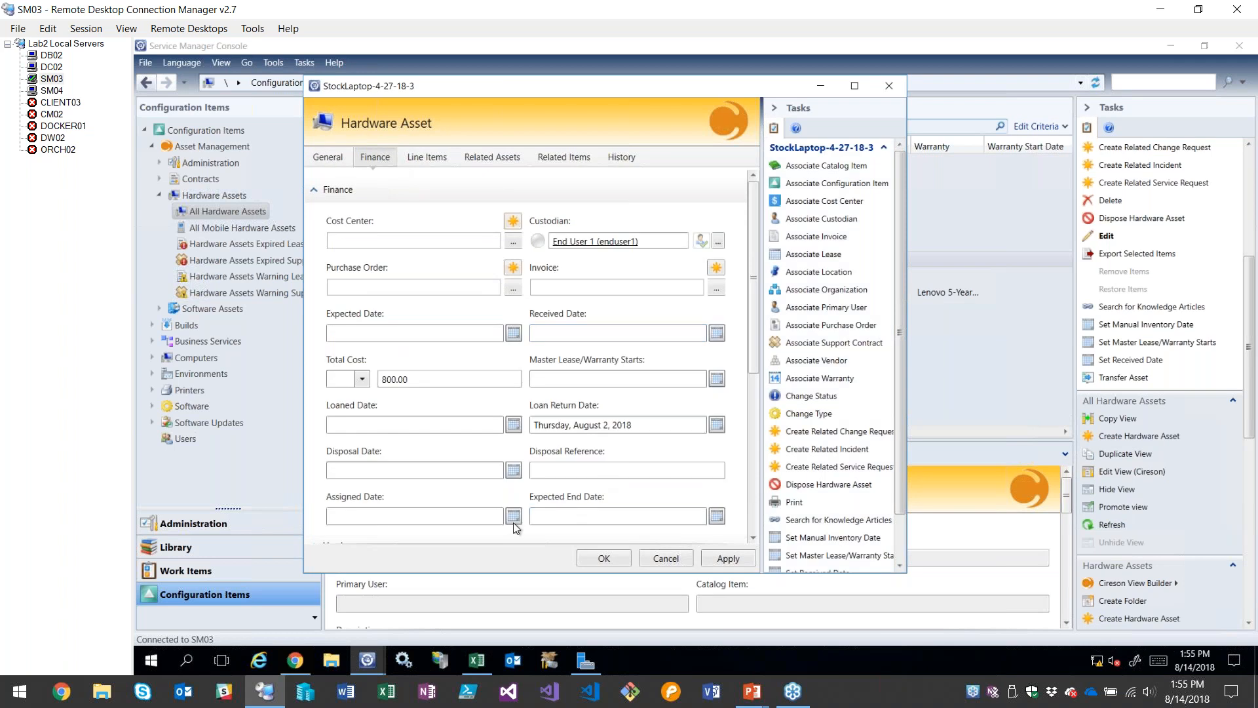
{"action": "scroll", "coordinate": [609, 492], "scroll_direction": "down", "scroll_amount": 2}
{"action": "scroll", "coordinate": [609, 495], "scroll_direction": "down", "scroll_amount": 1}
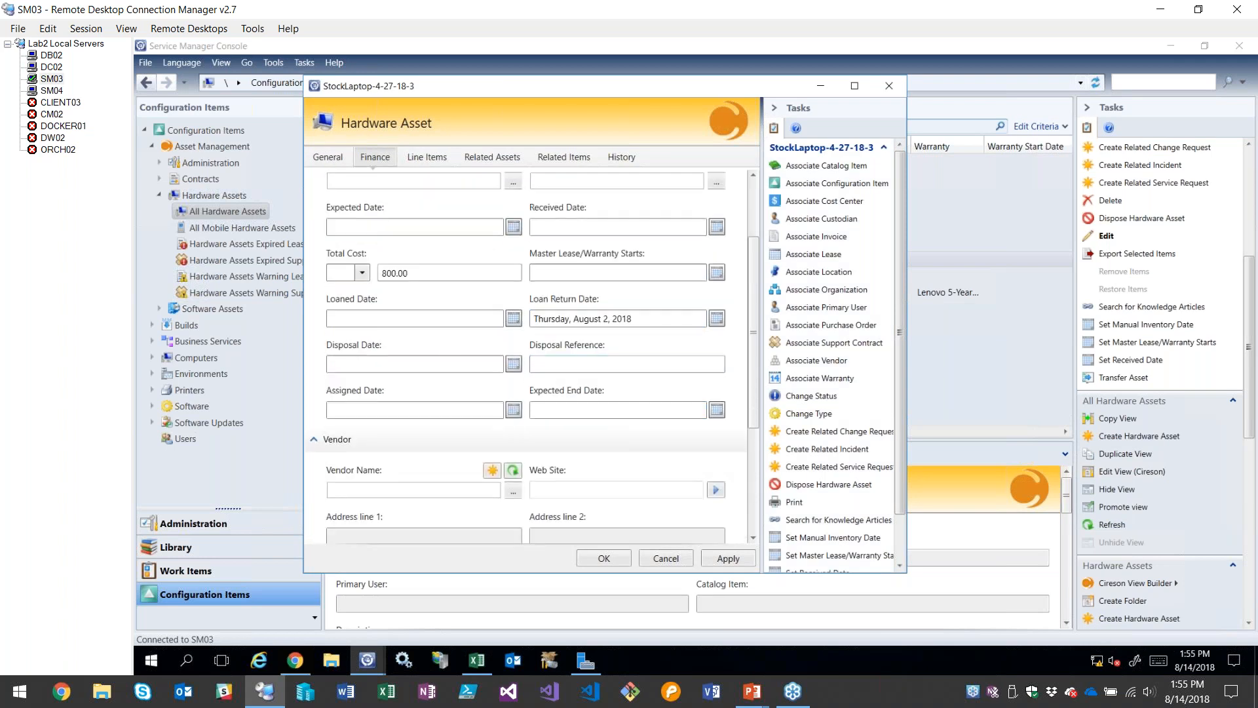
{"action": "left_click", "coordinate": [665, 558]}
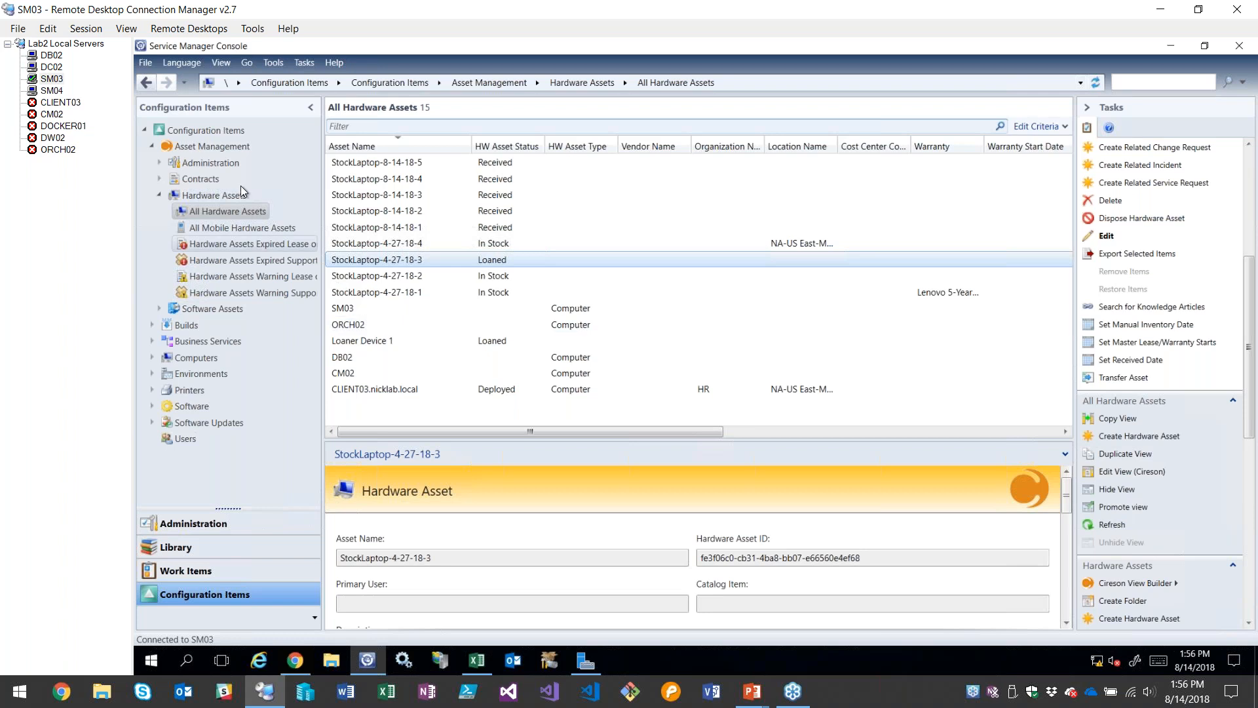
Switch to the running PowerPoint slide show and advance to the "Let's swing over to the demo" slide
{"action": "left_click", "coordinate": [761, 699]}
{"action": "left_click", "coordinate": [773, 559]}
{"action": "left_click", "coordinate": [773, 557]}
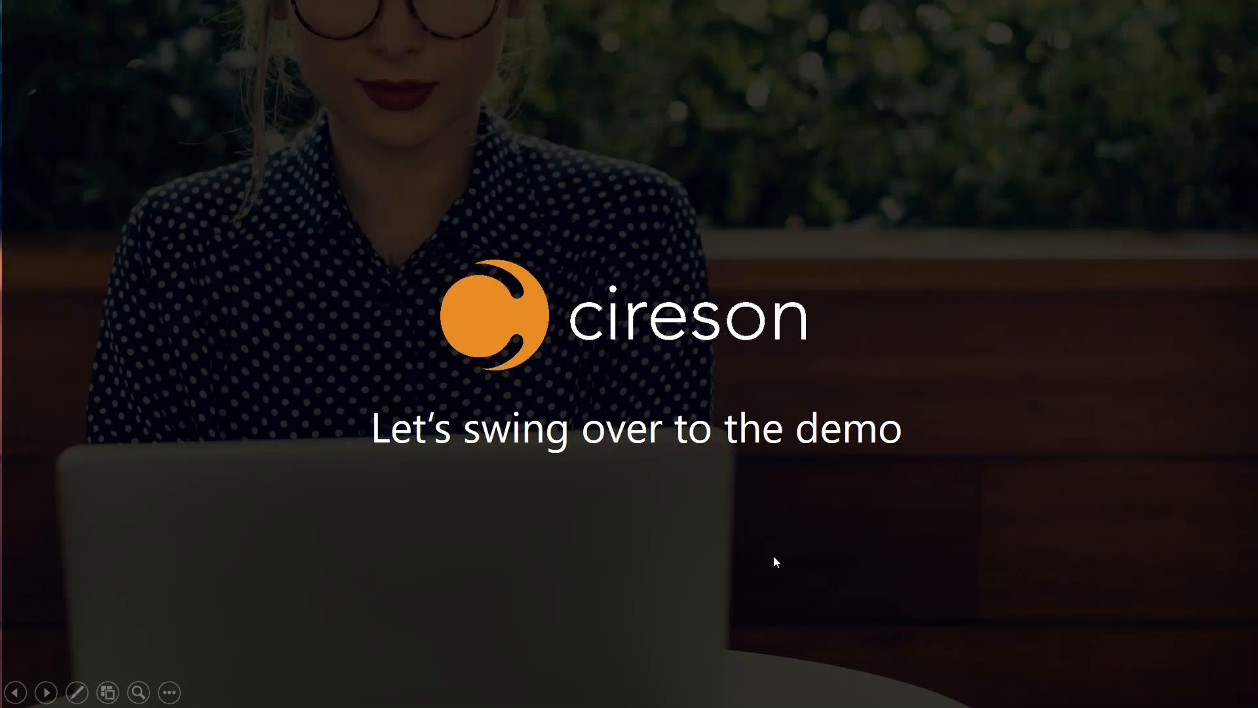